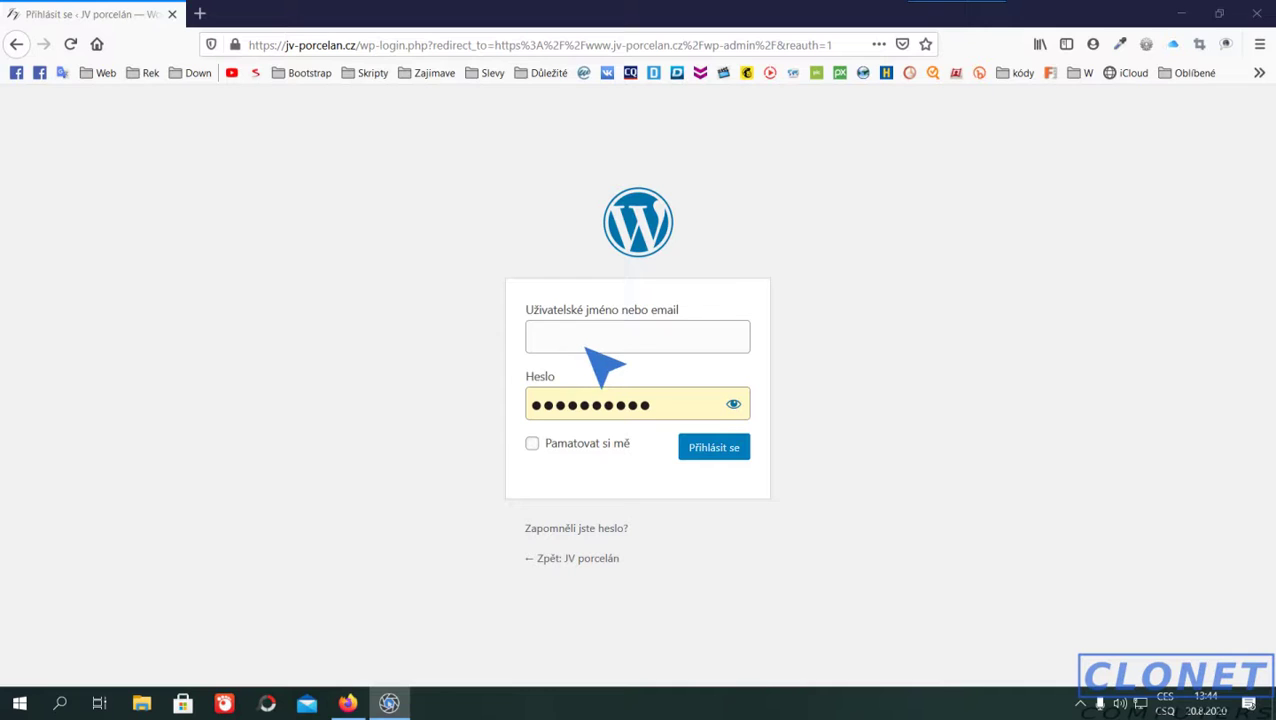
# - Log in to the site administration with the second saved account, filling in its username and stored password
pyautogui.click(584, 335)
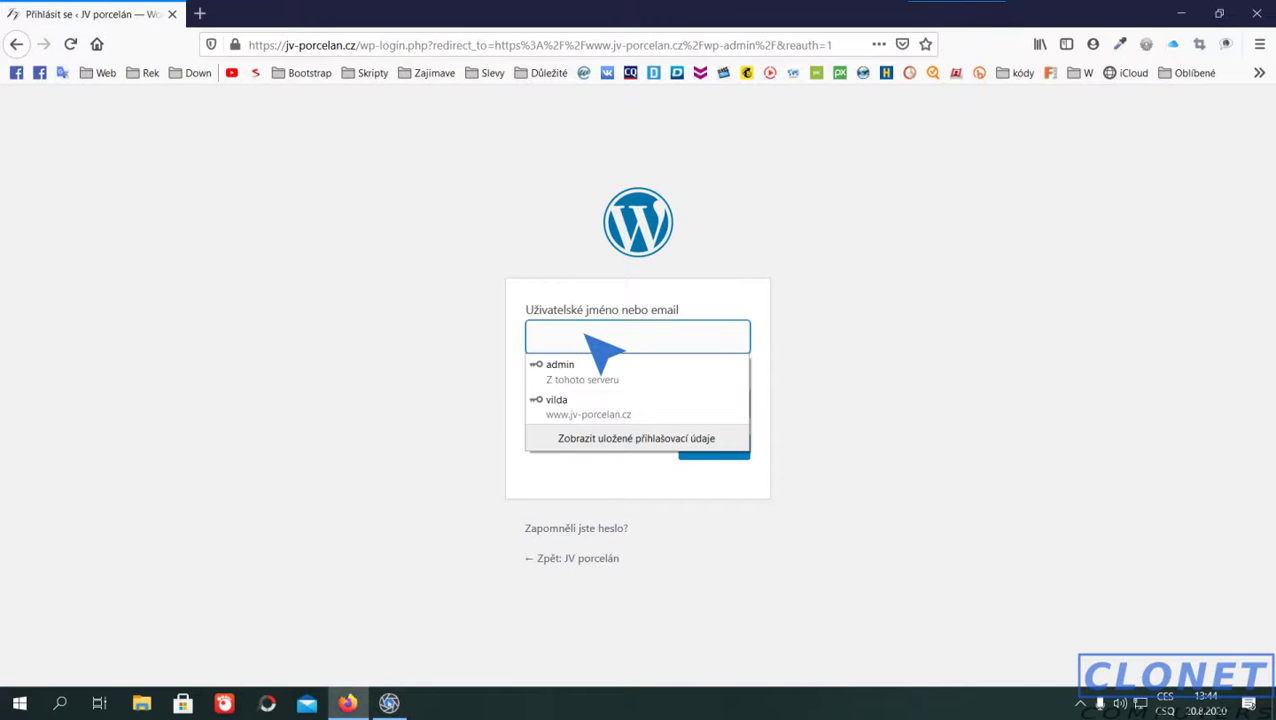
pyautogui.click(558, 406)
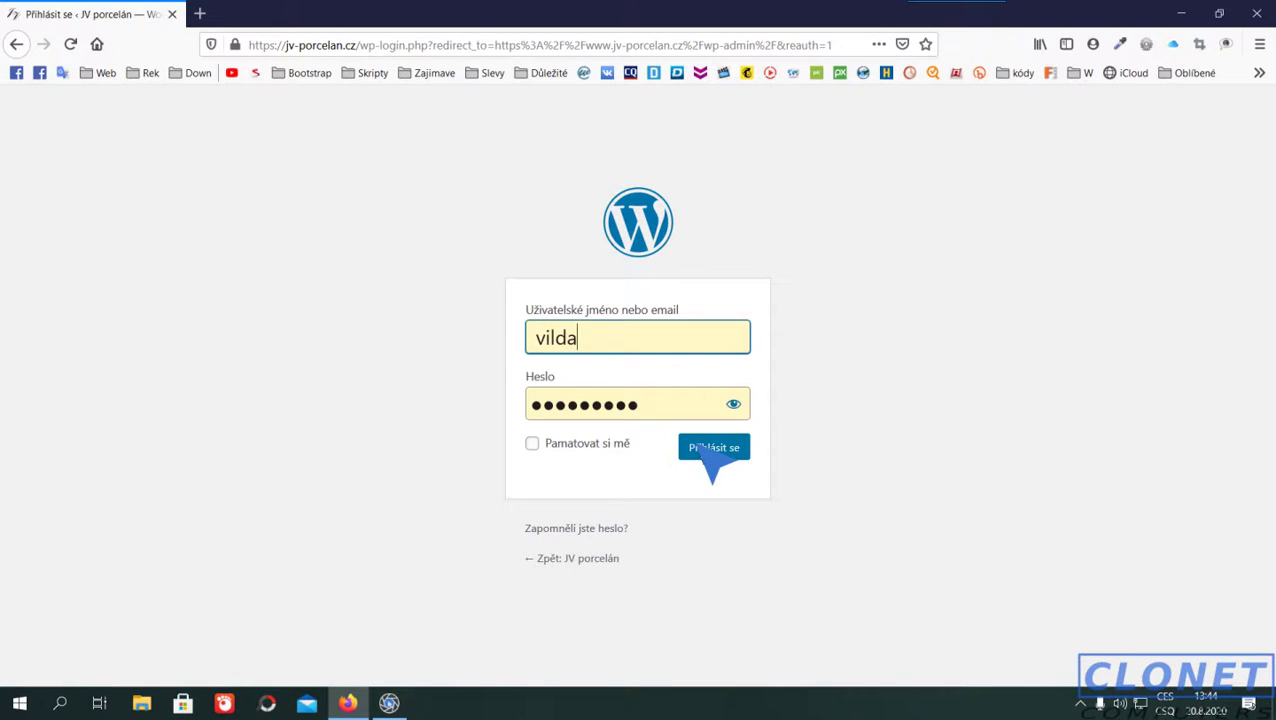
pyautogui.click(708, 452)
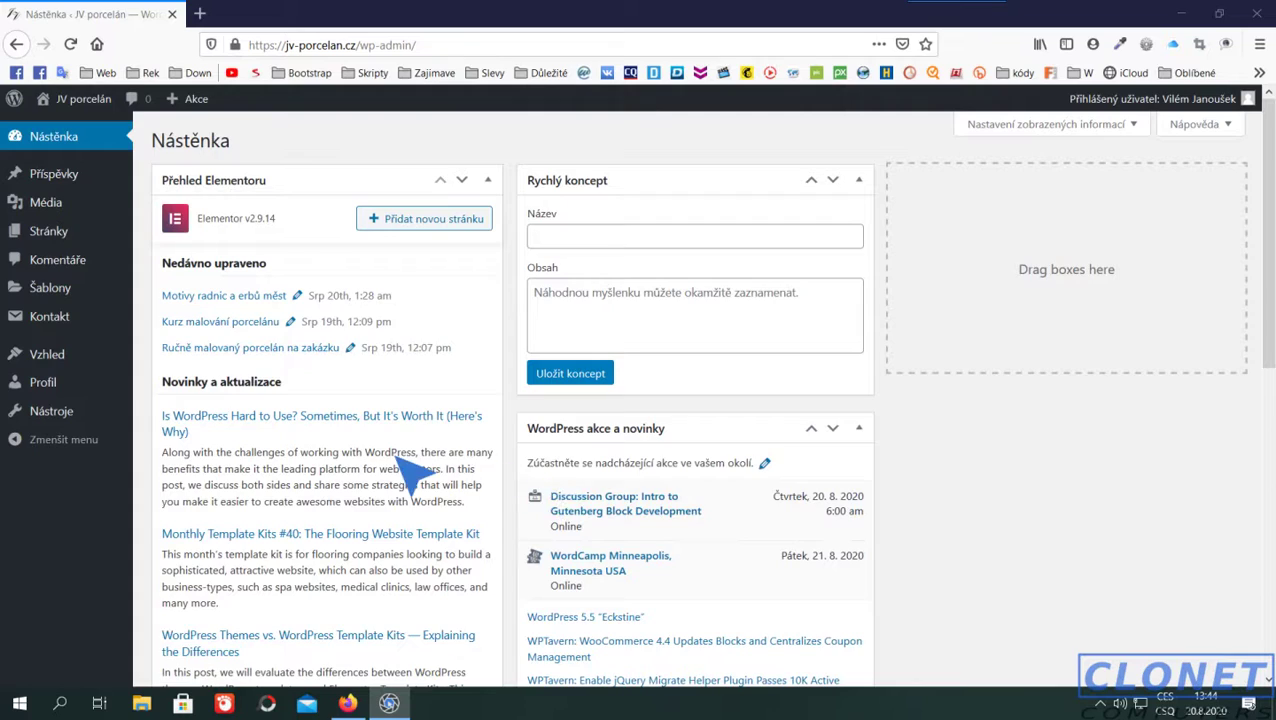
# - Open the overview of all the website's pages
pyautogui.scroll(-2, 410, 470)
pyautogui.scroll(-10, 395, 466)
pyautogui.scroll(12, 400, 480)
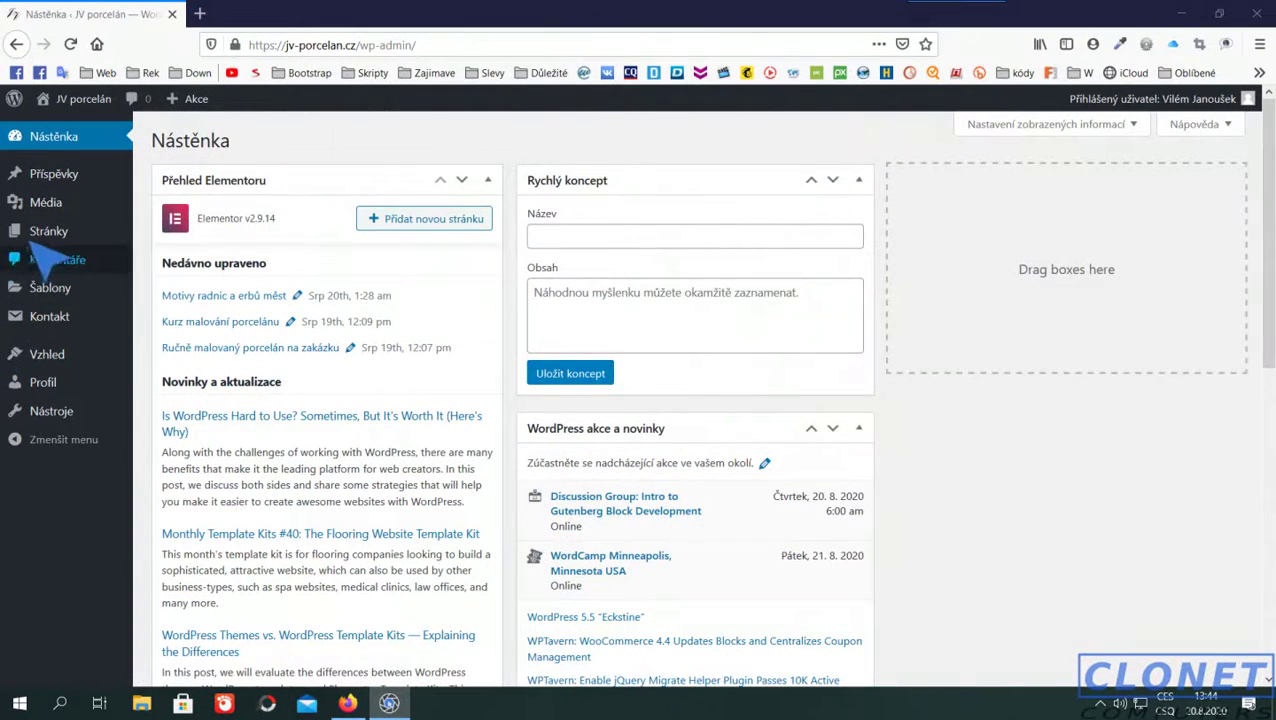
pyautogui.moveTo(50, 234)
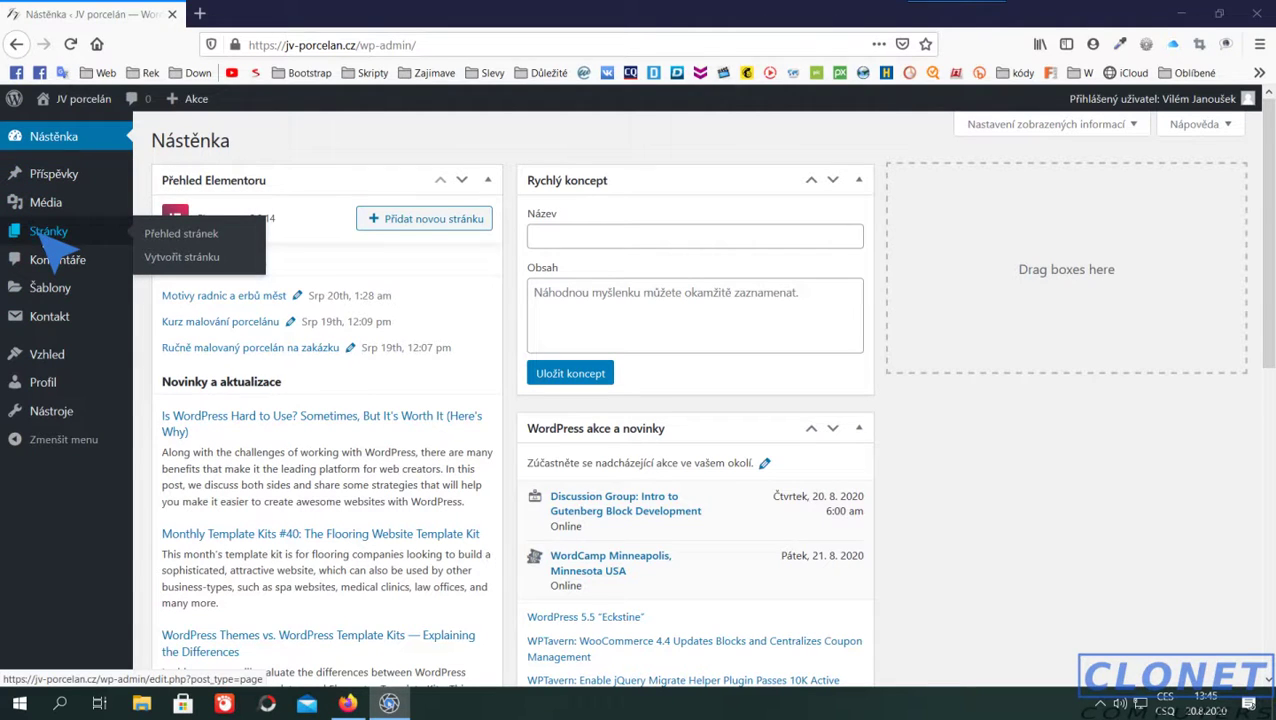
pyautogui.click(44, 238)
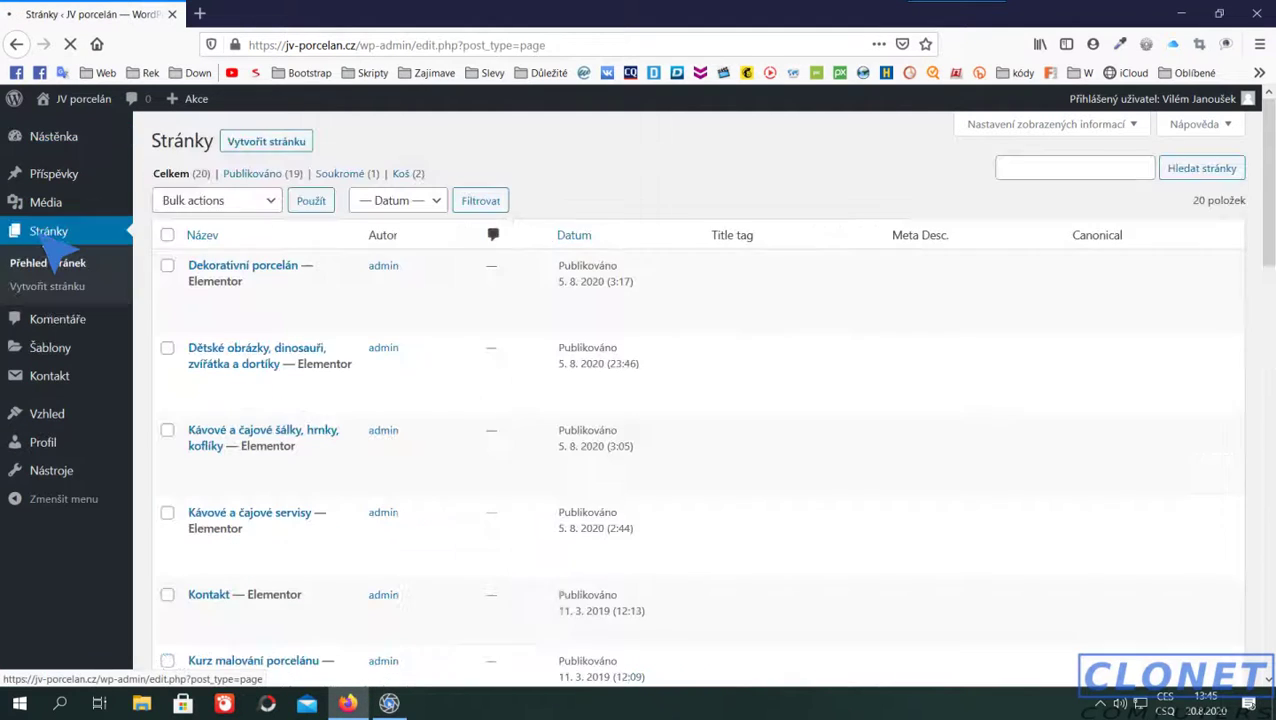
# - Find the "Motorkářské motivy" page in the list and open it for editing with Elementor
pyautogui.scroll(-15, 350, 340)
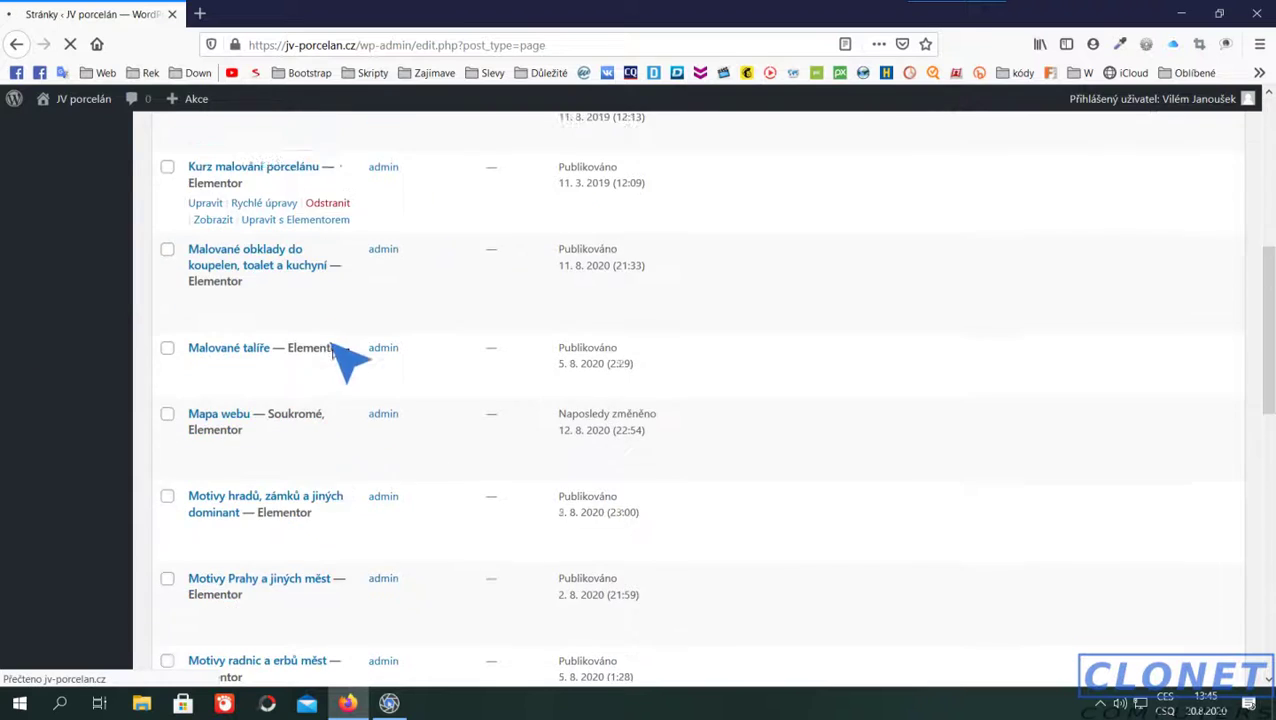
pyautogui.scroll(-4, 340, 375)
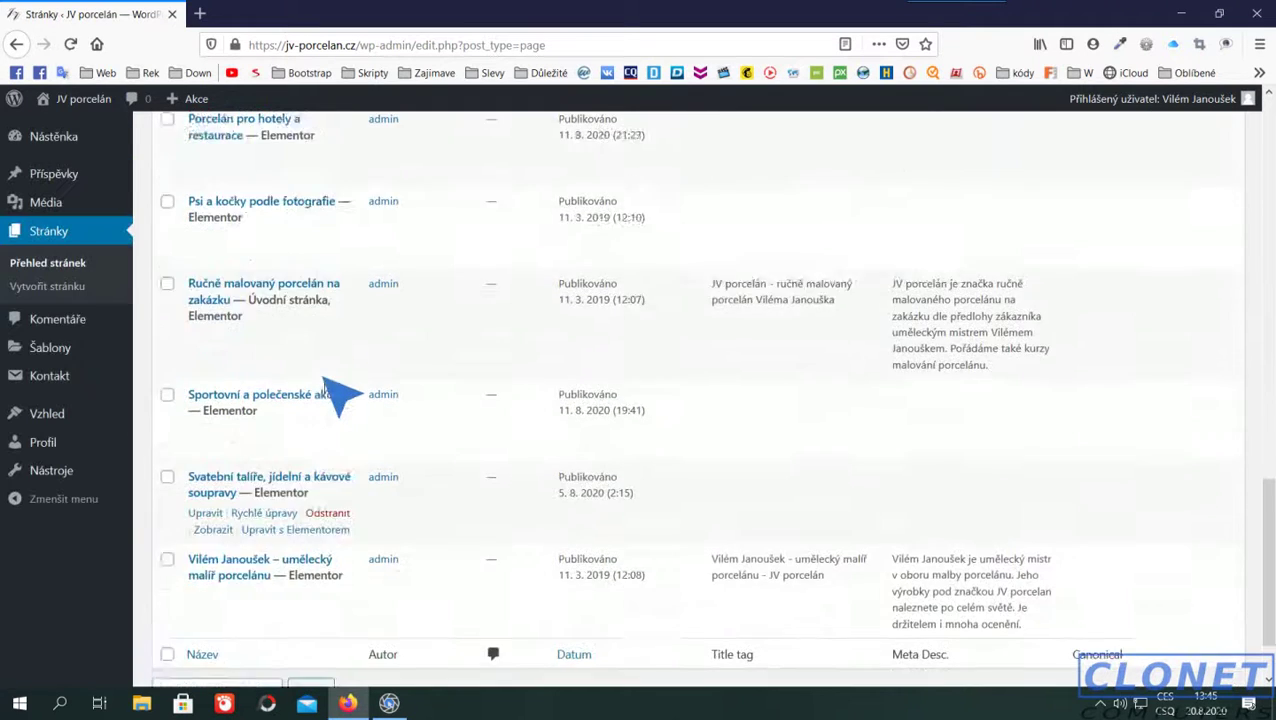
pyautogui.scroll(10, 345, 399)
pyautogui.scroll(3, 440, 385)
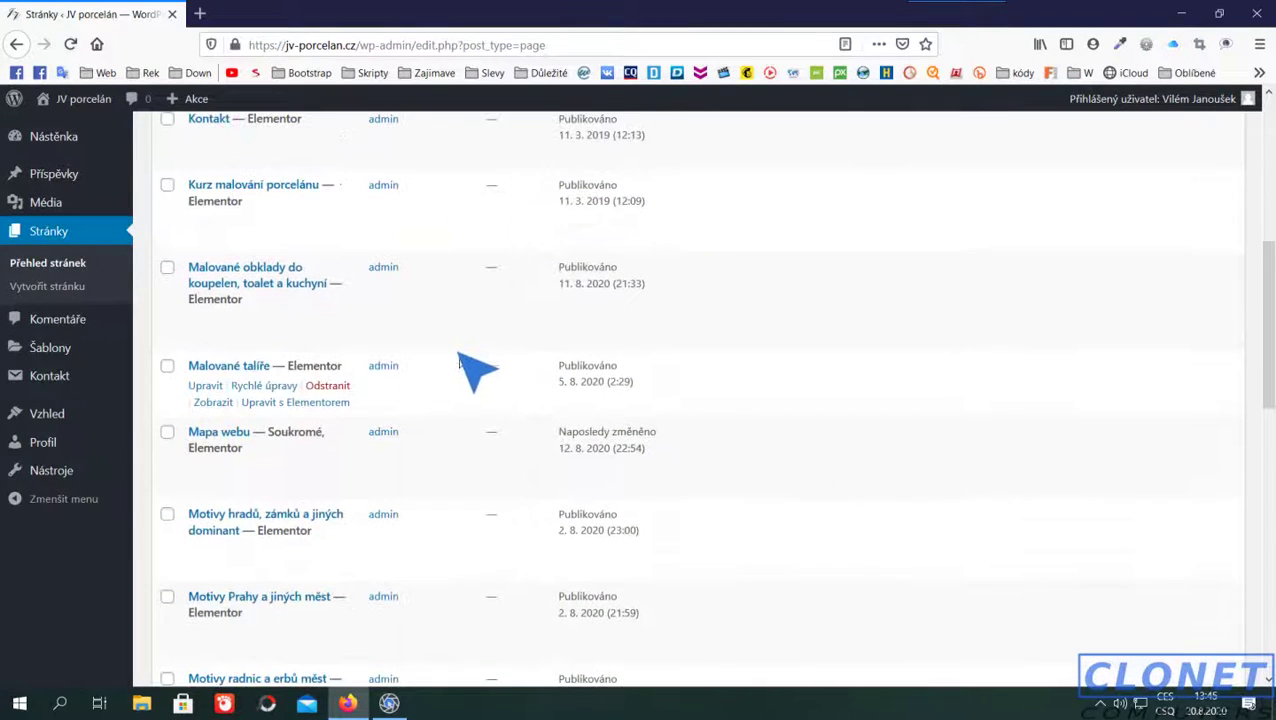
pyautogui.scroll(-6, 488, 358)
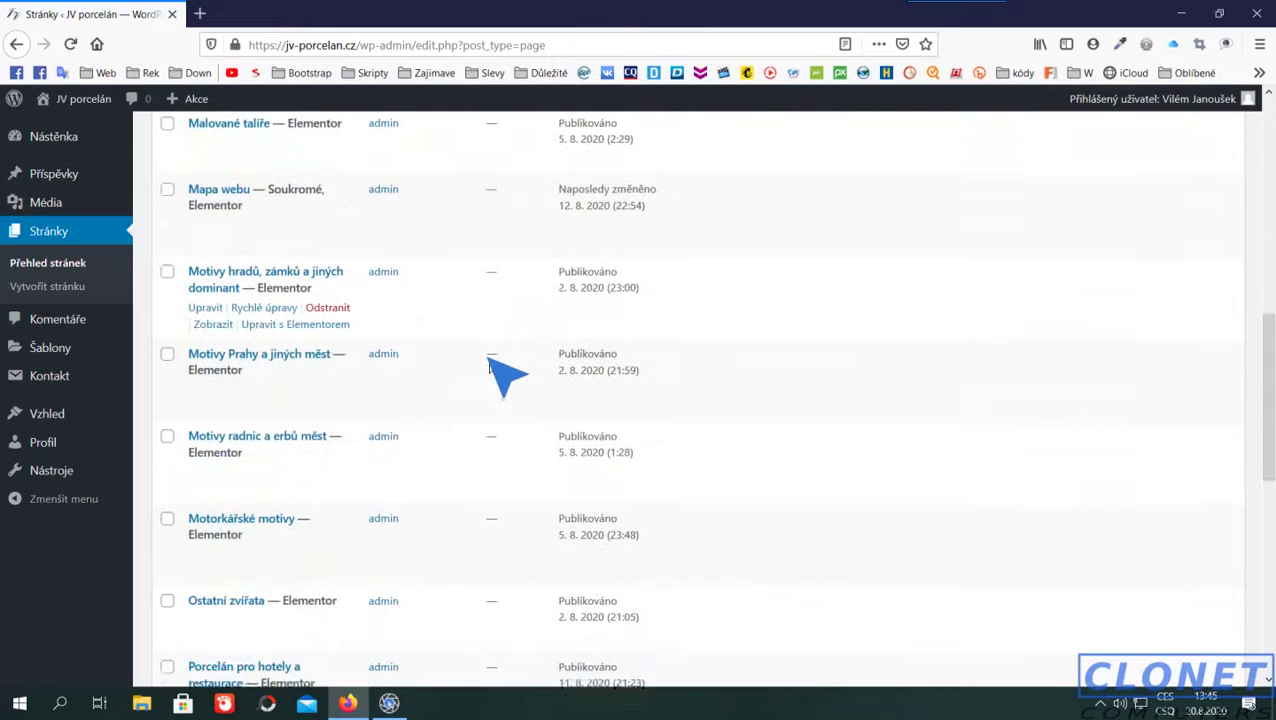
pyautogui.scroll(-2, 495, 378)
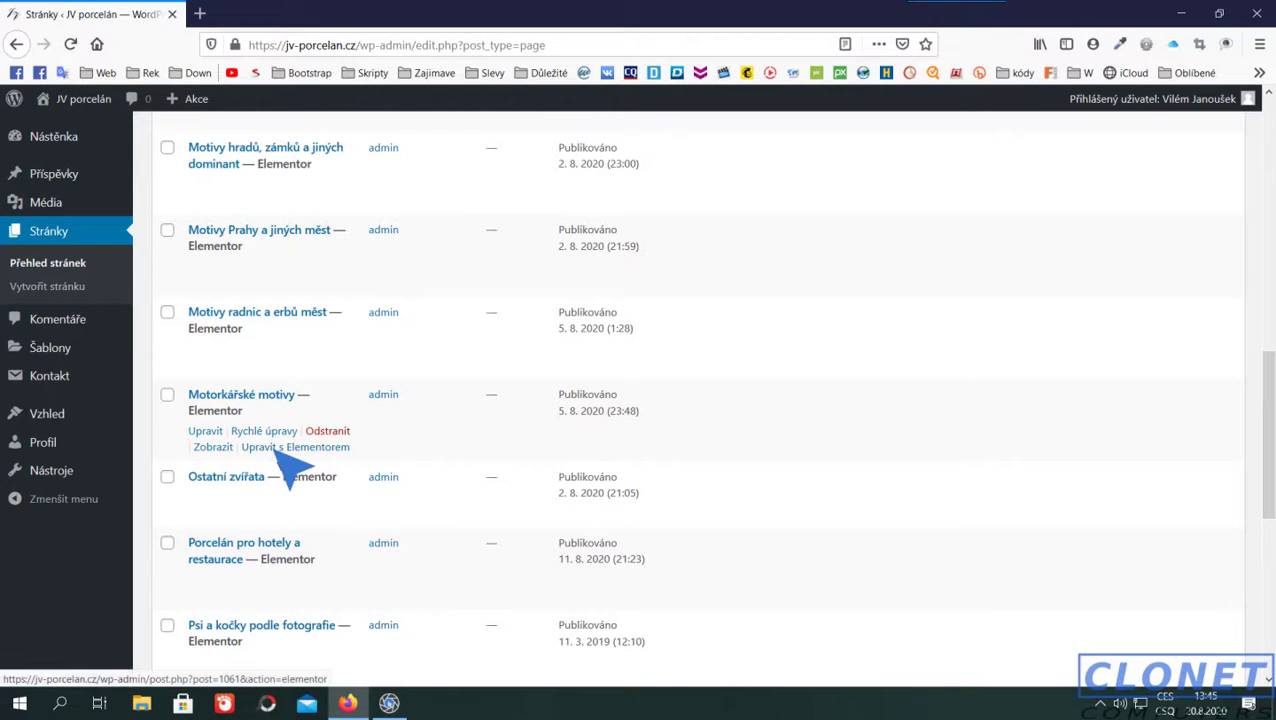
pyautogui.click(278, 450)
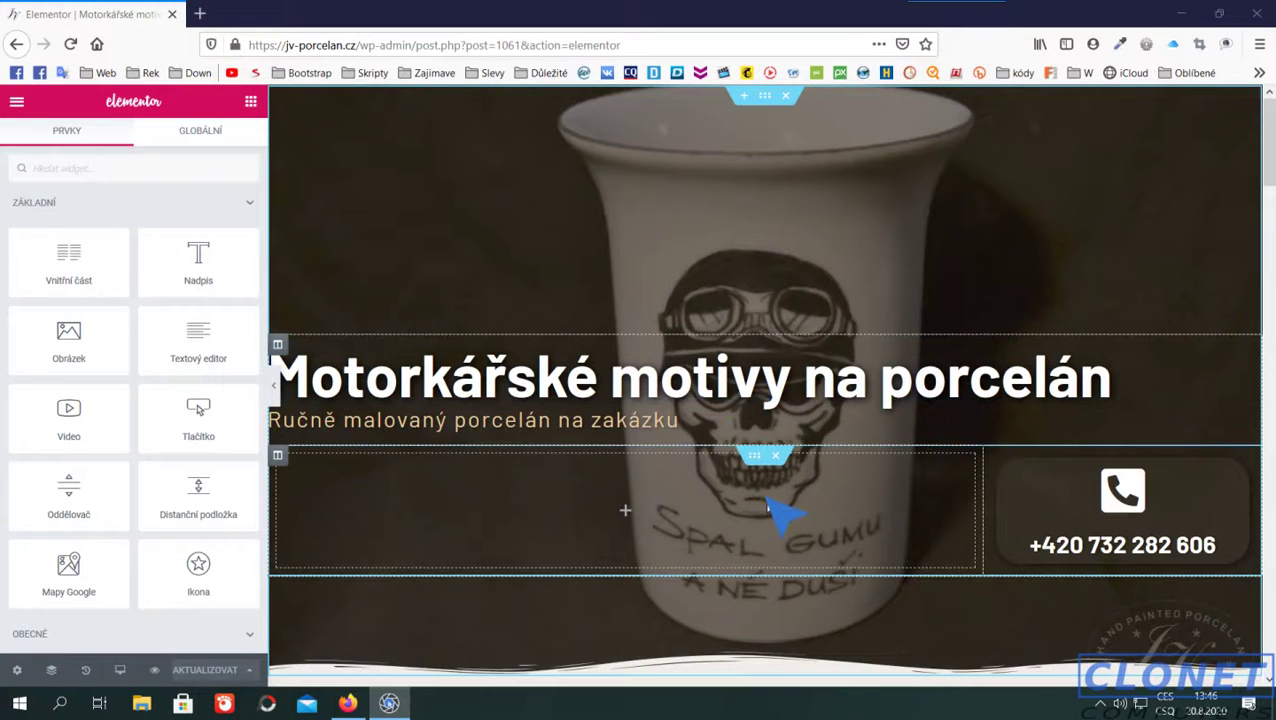
# - Look through the page's header, introductory text, price section and mug gallery
pyautogui.scroll(-5, 775, 515)
pyautogui.scroll(-8, 775, 520)
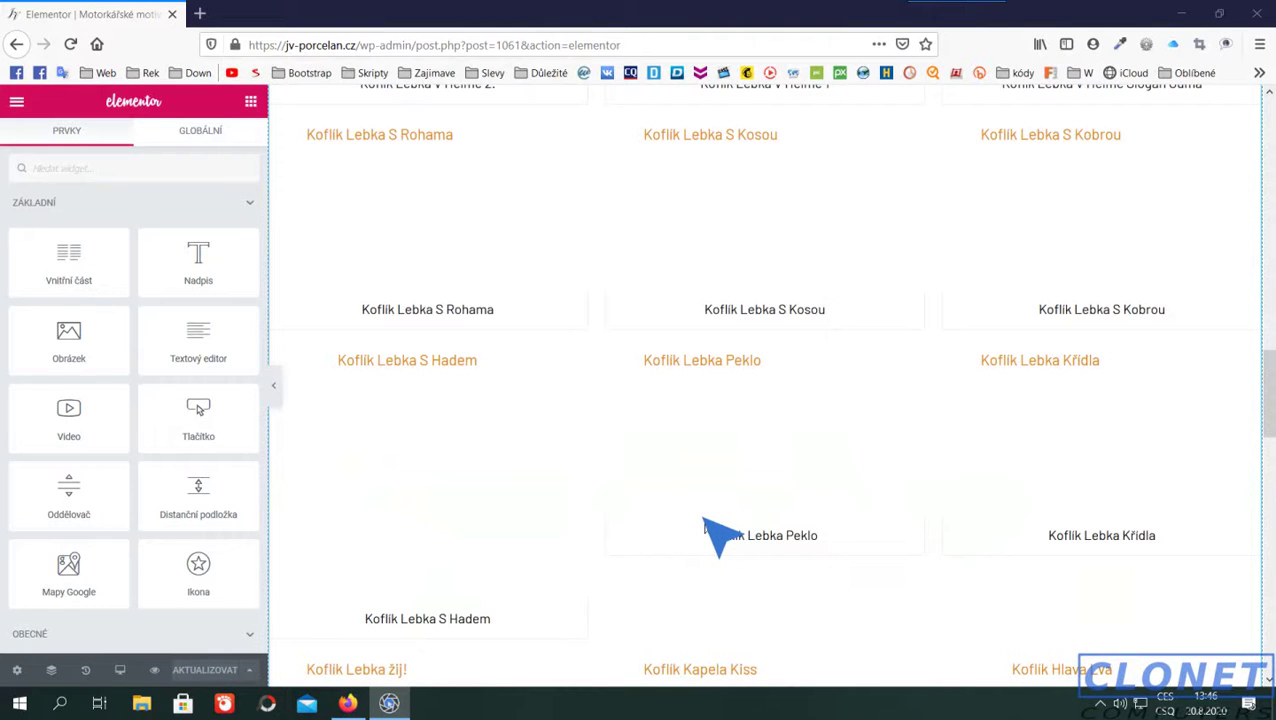
pyautogui.scroll(1, 801, 441)
pyautogui.scroll(10, 801, 450)
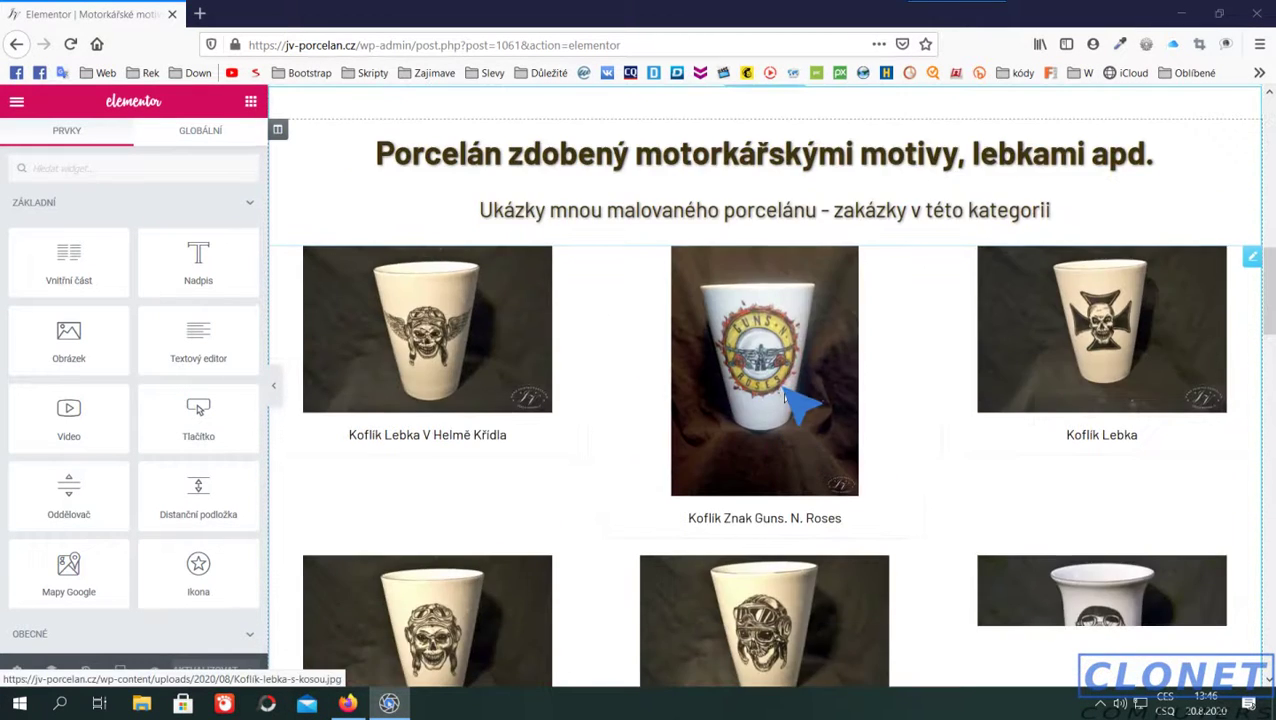
pyautogui.scroll(5, 783, 387)
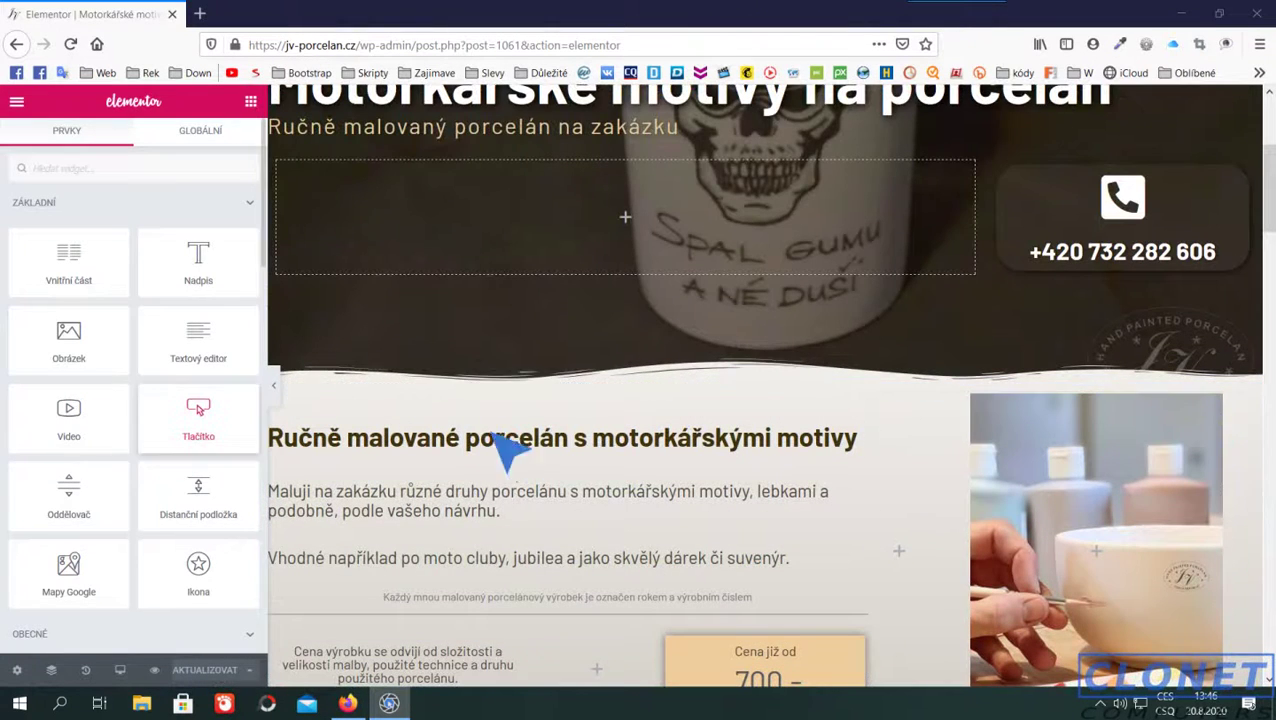
pyautogui.scroll(-10, 714, 420)
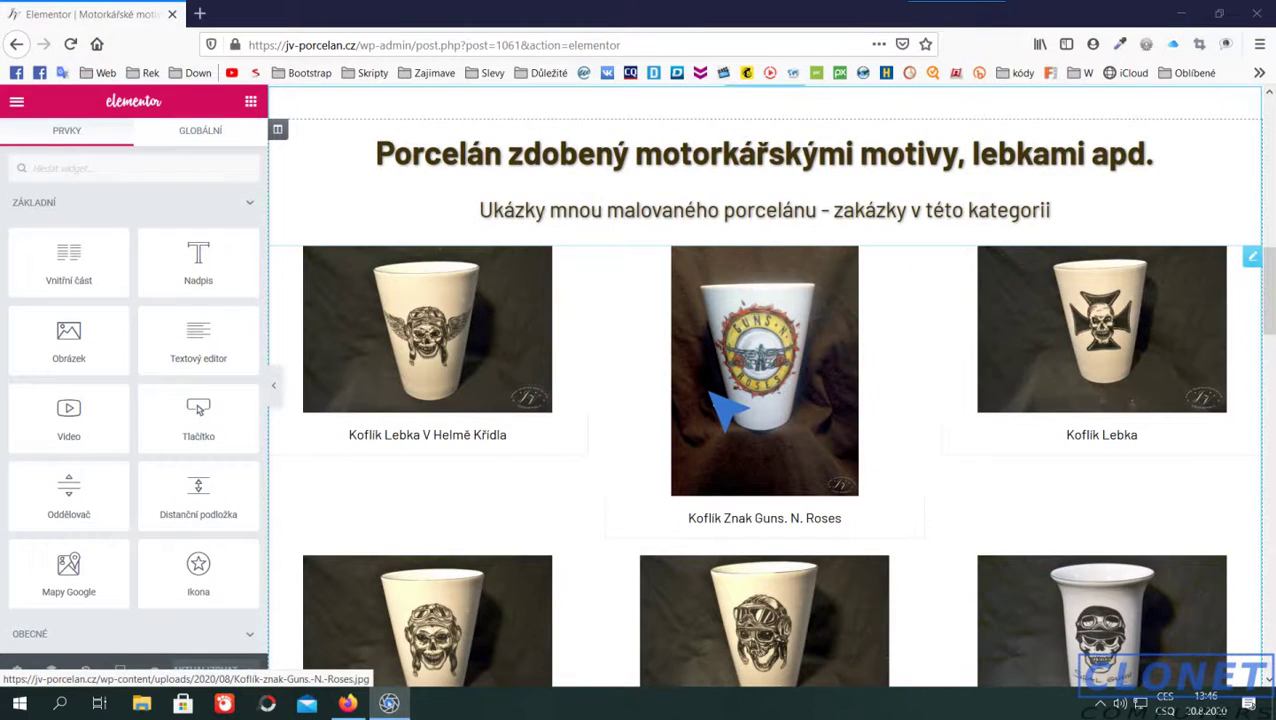
pyautogui.scroll(6, 726, 400)
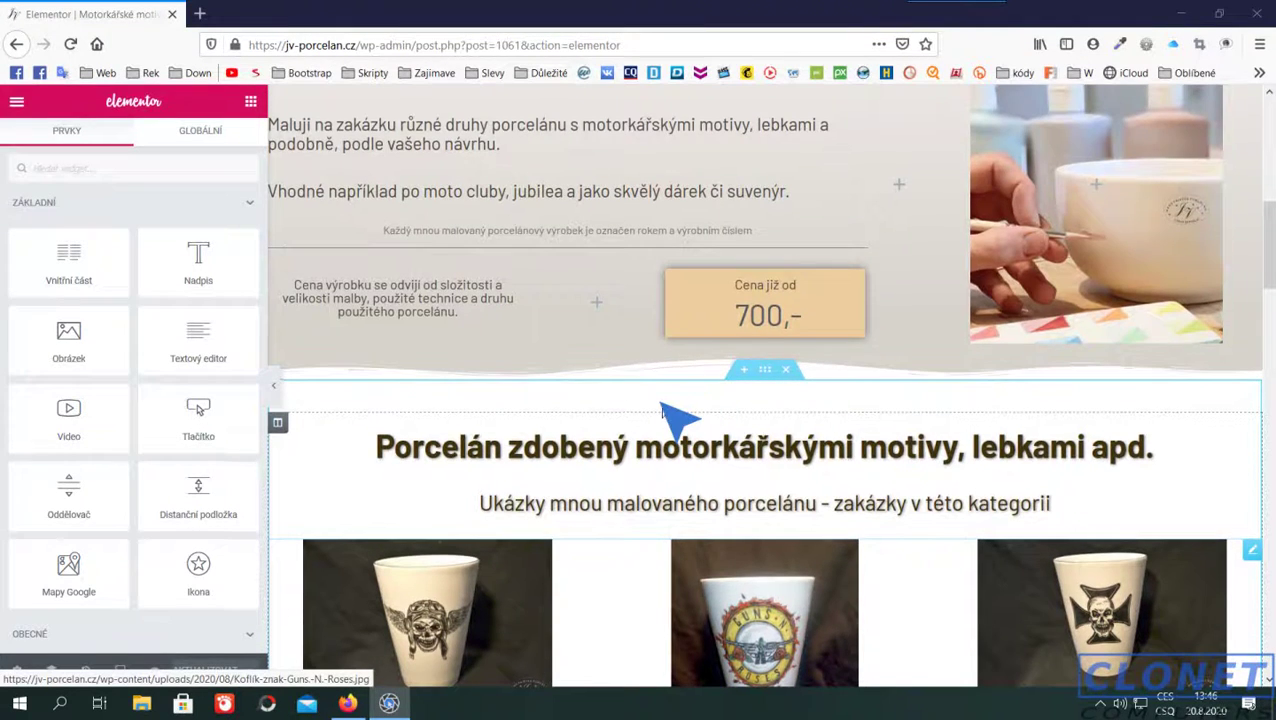
pyautogui.scroll(5, 662, 410)
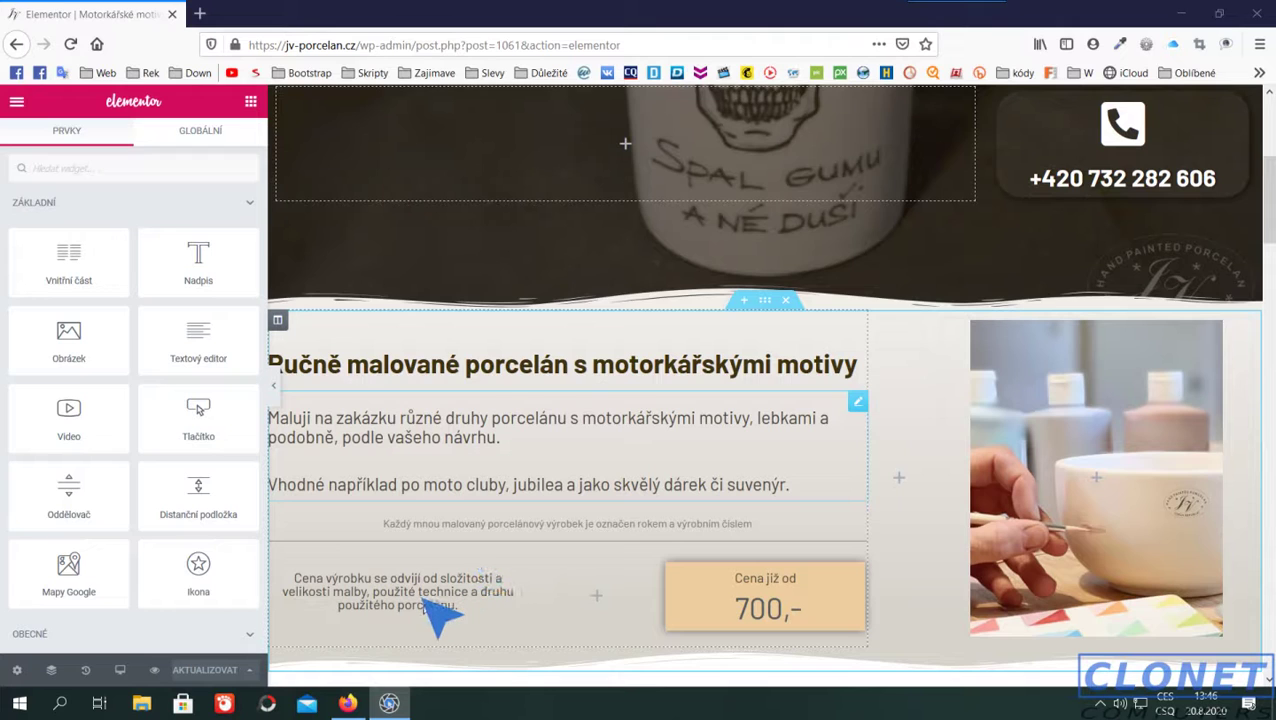
pyautogui.scroll(-2, 440, 615)
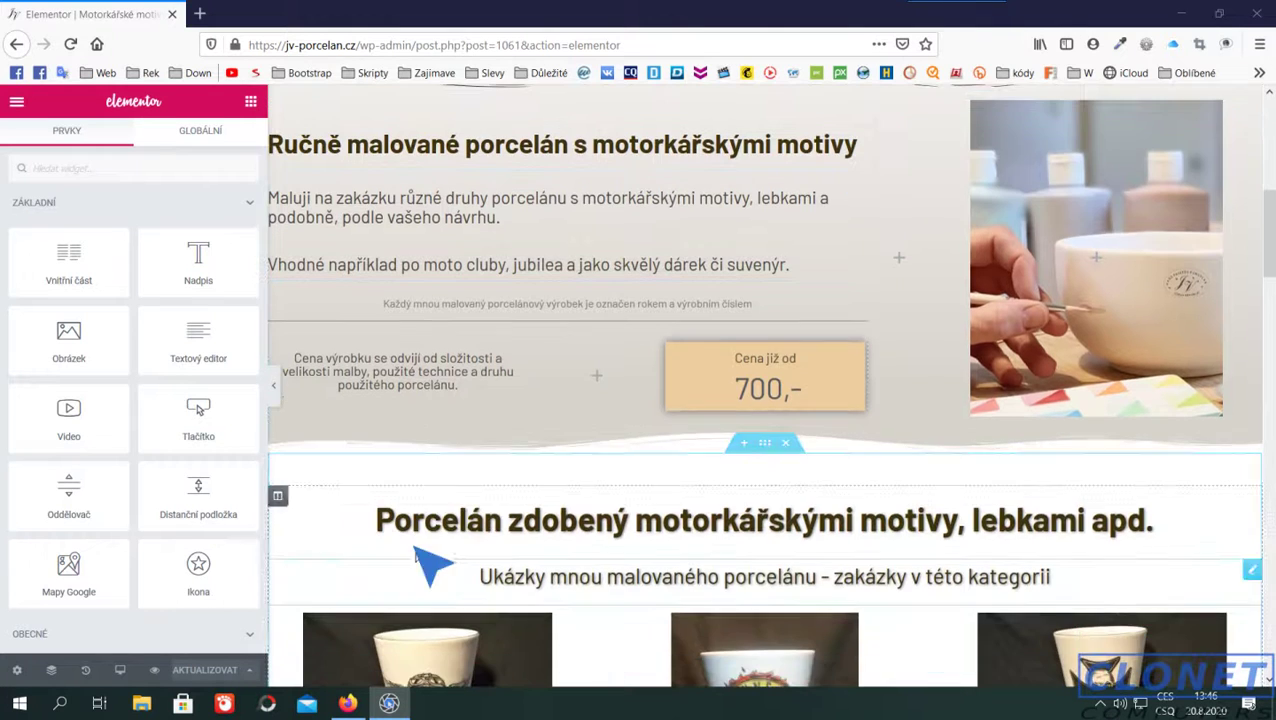
# - Append the sentence "Cena je pouze přibližná, více na dotaz." to the price note beside the price box
pyautogui.click(418, 369)
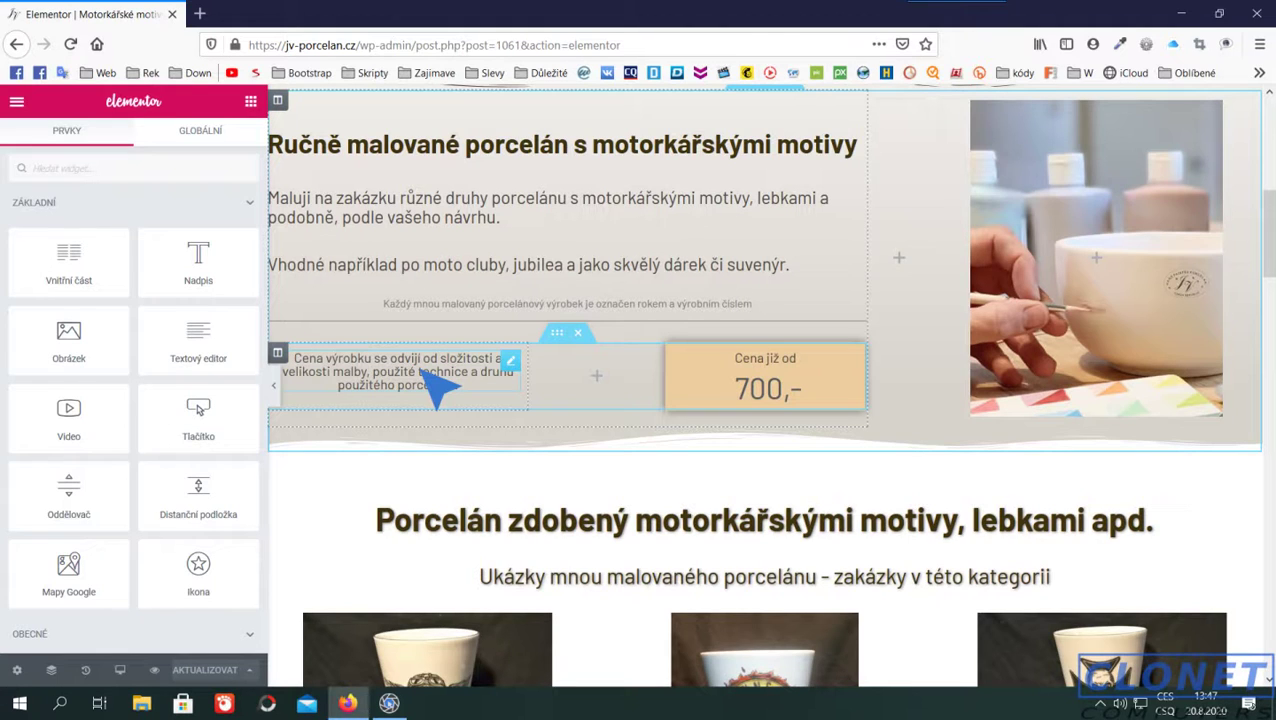
pyautogui.click(421, 369)
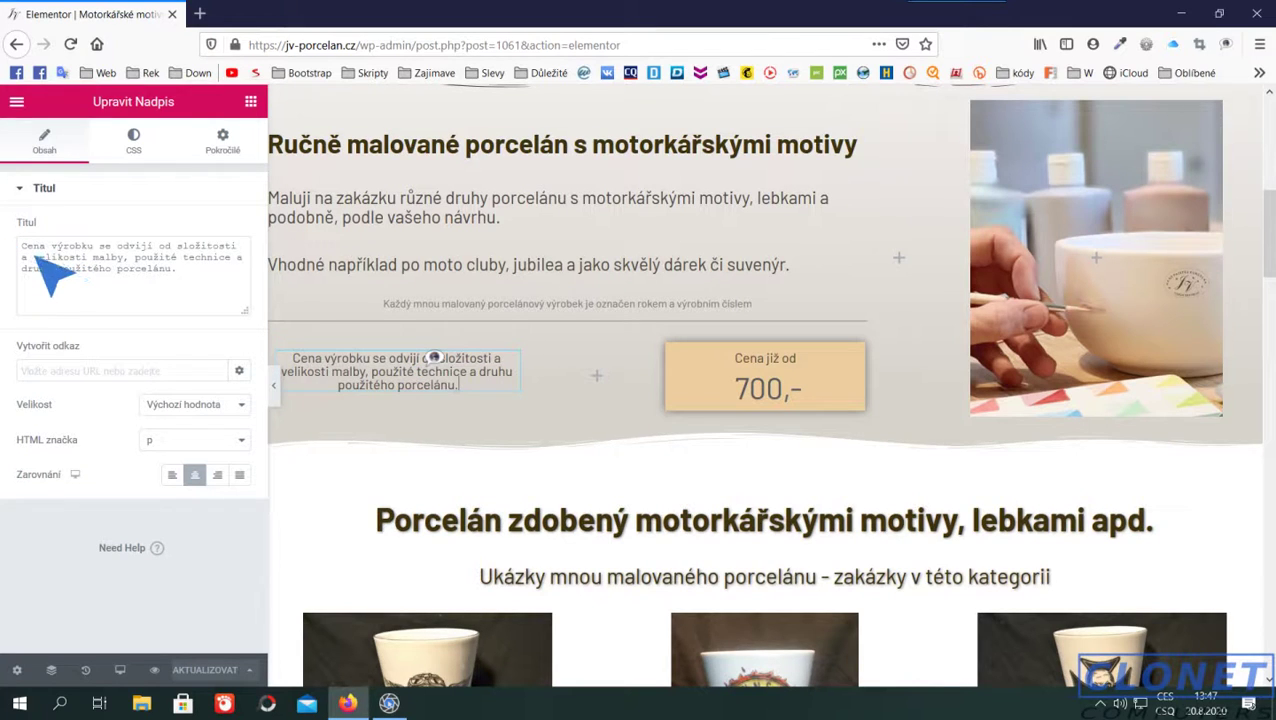
pyautogui.click(184, 270)
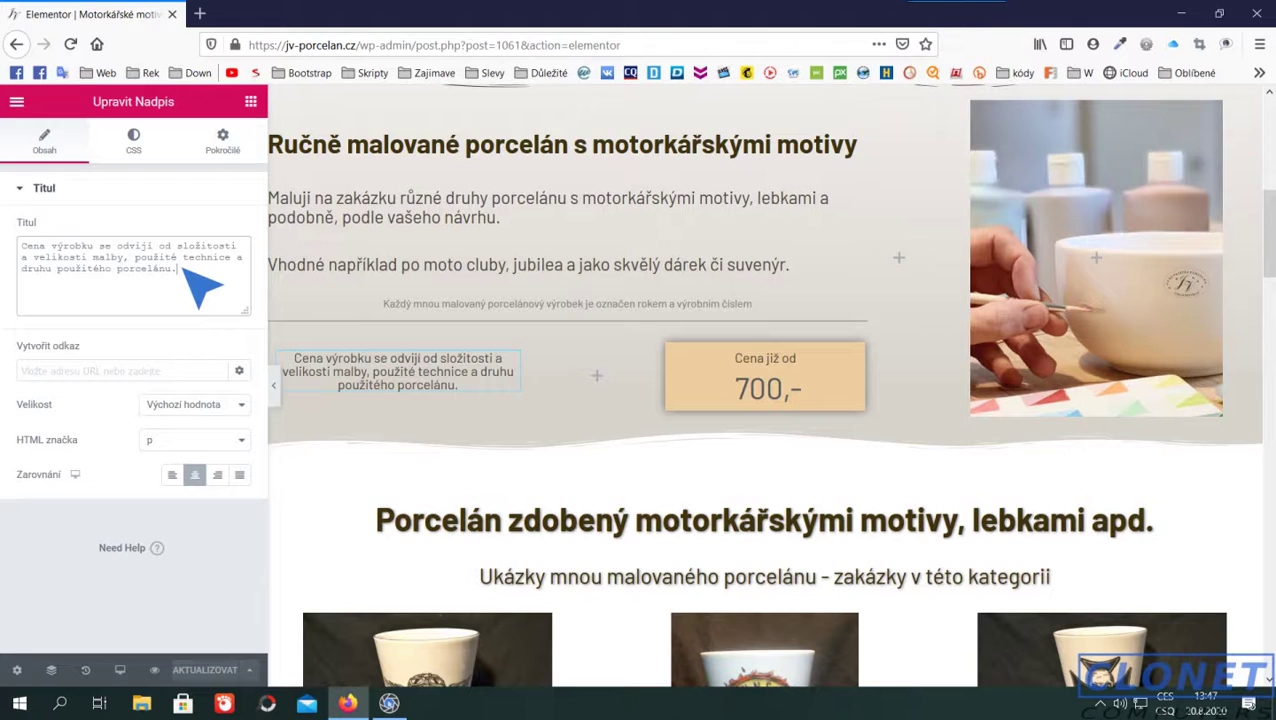
pyautogui.write('C')
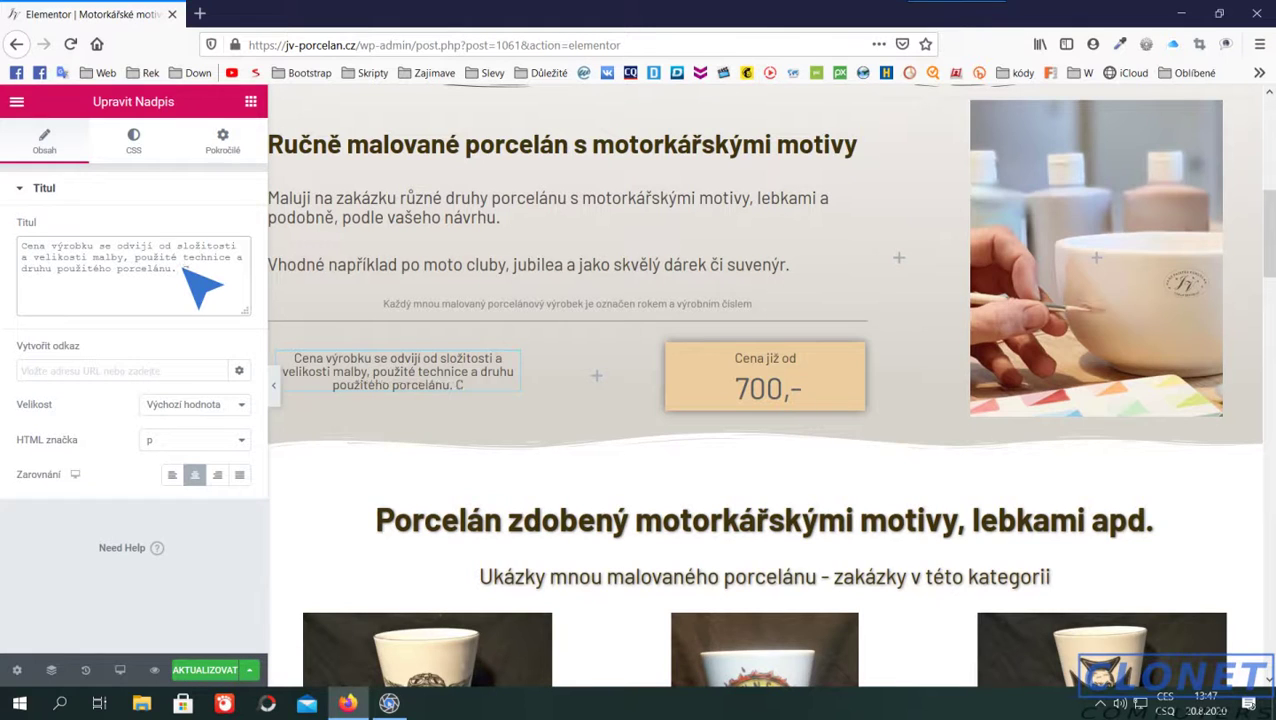
pyautogui.write('ena j')
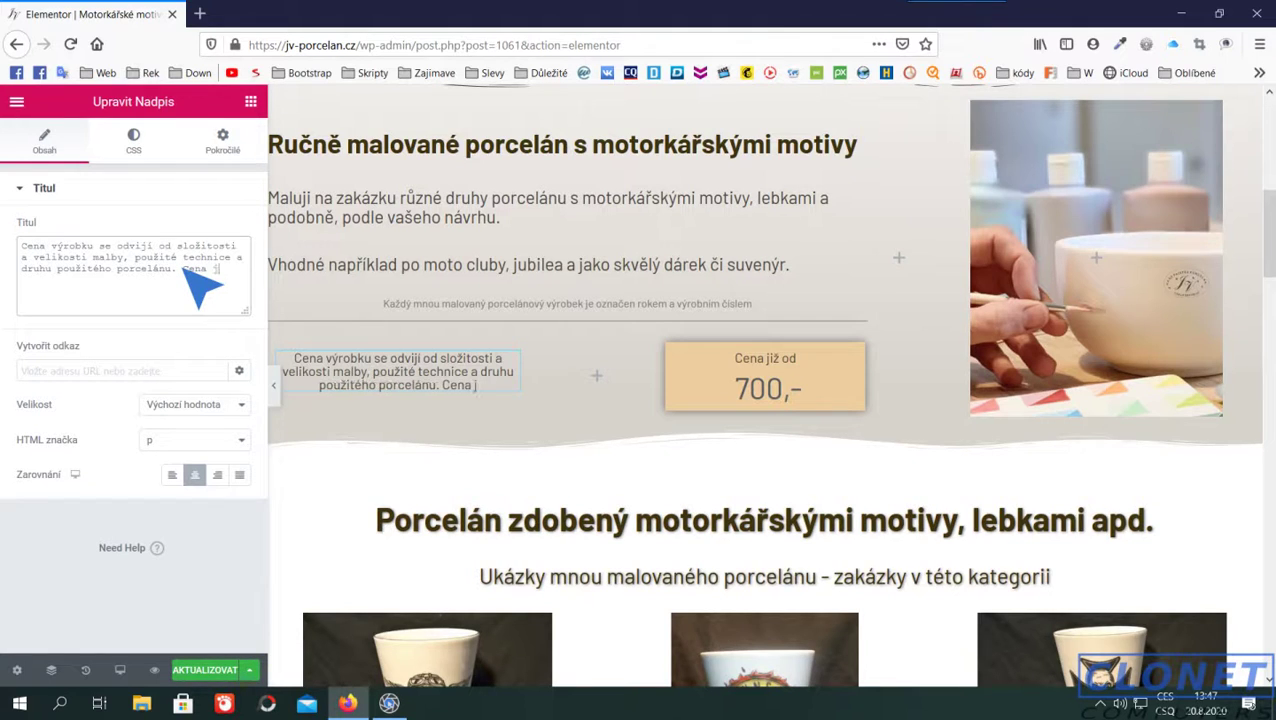
pyautogui.write('e pouze')
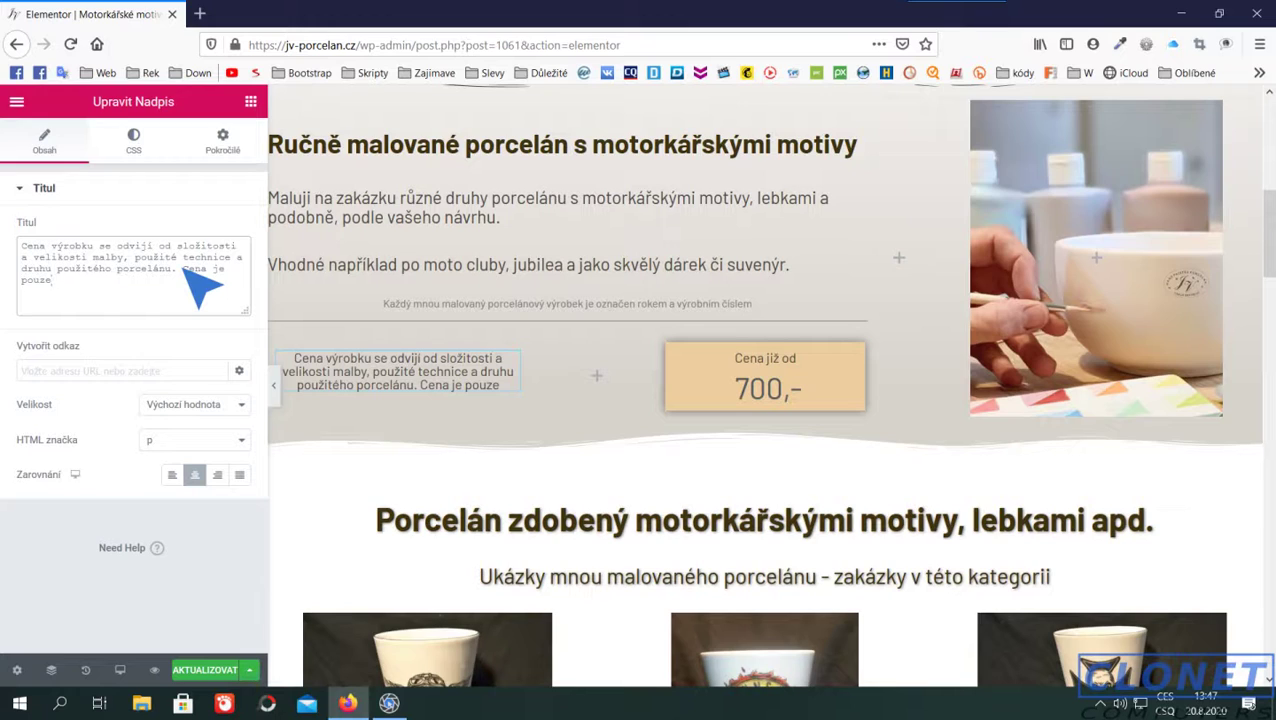
pyautogui.write('přibližná')
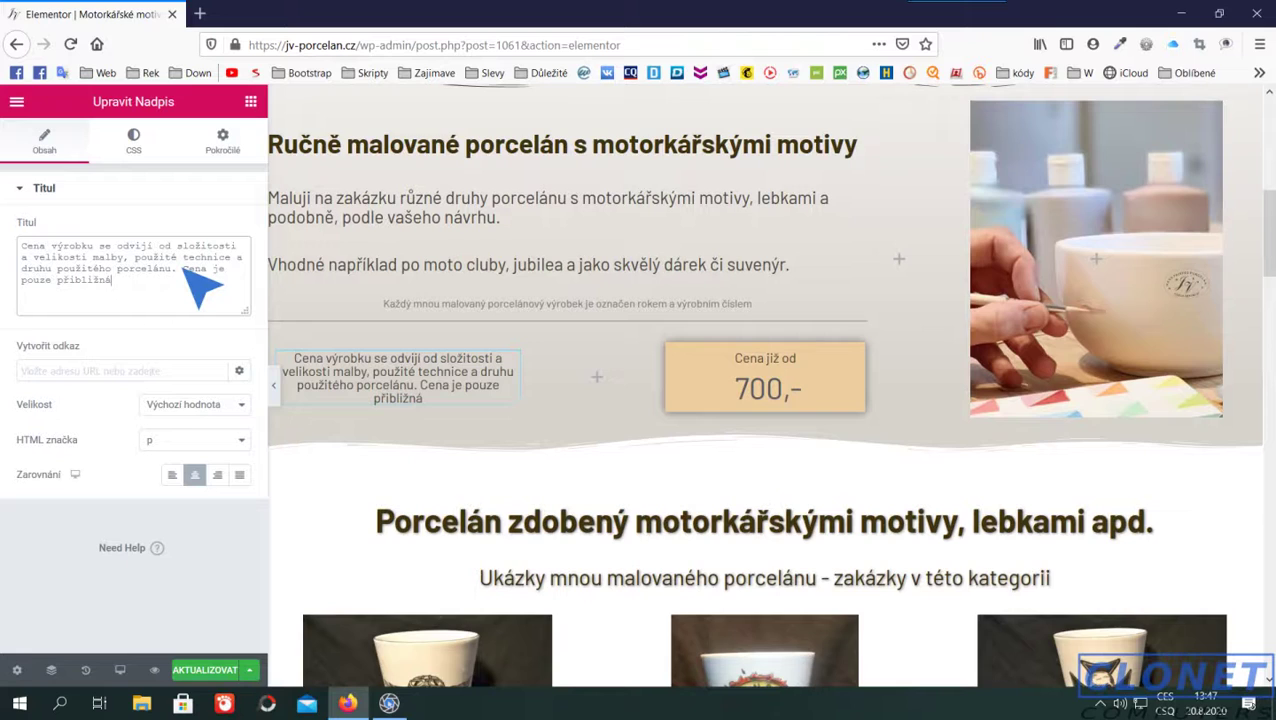
pyautogui.write(', více na do')
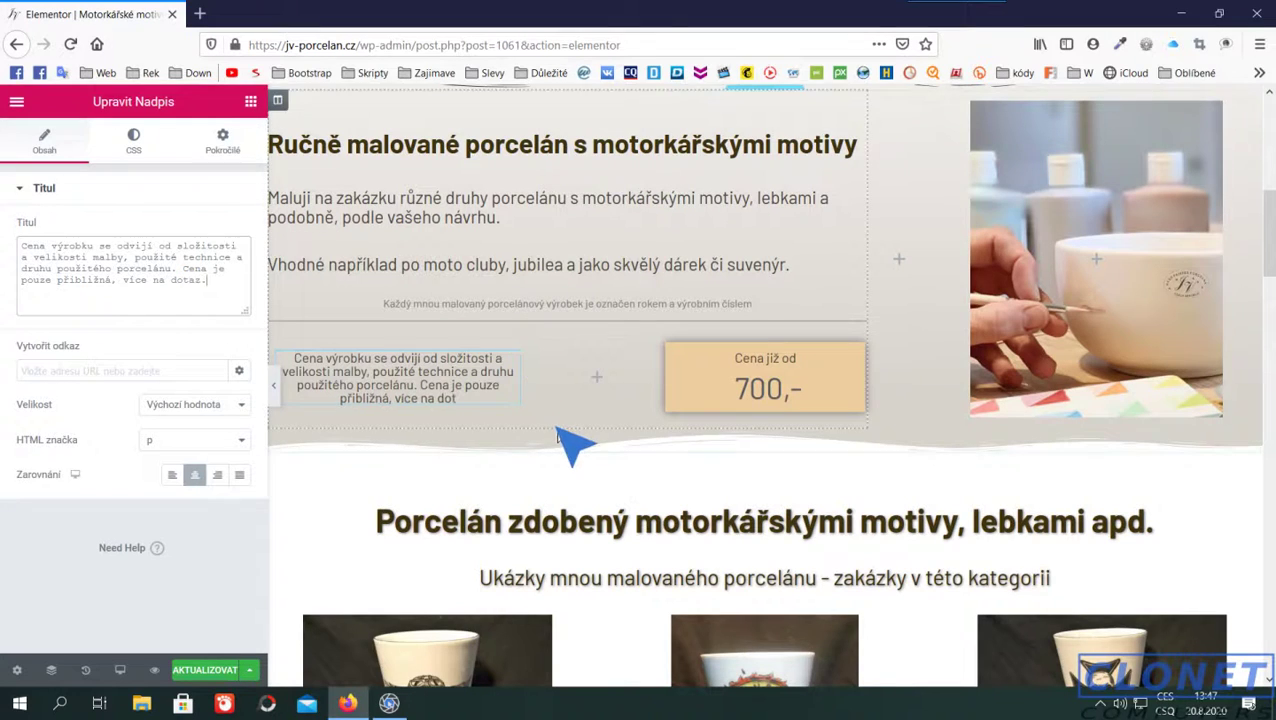
pyautogui.write('taz.')
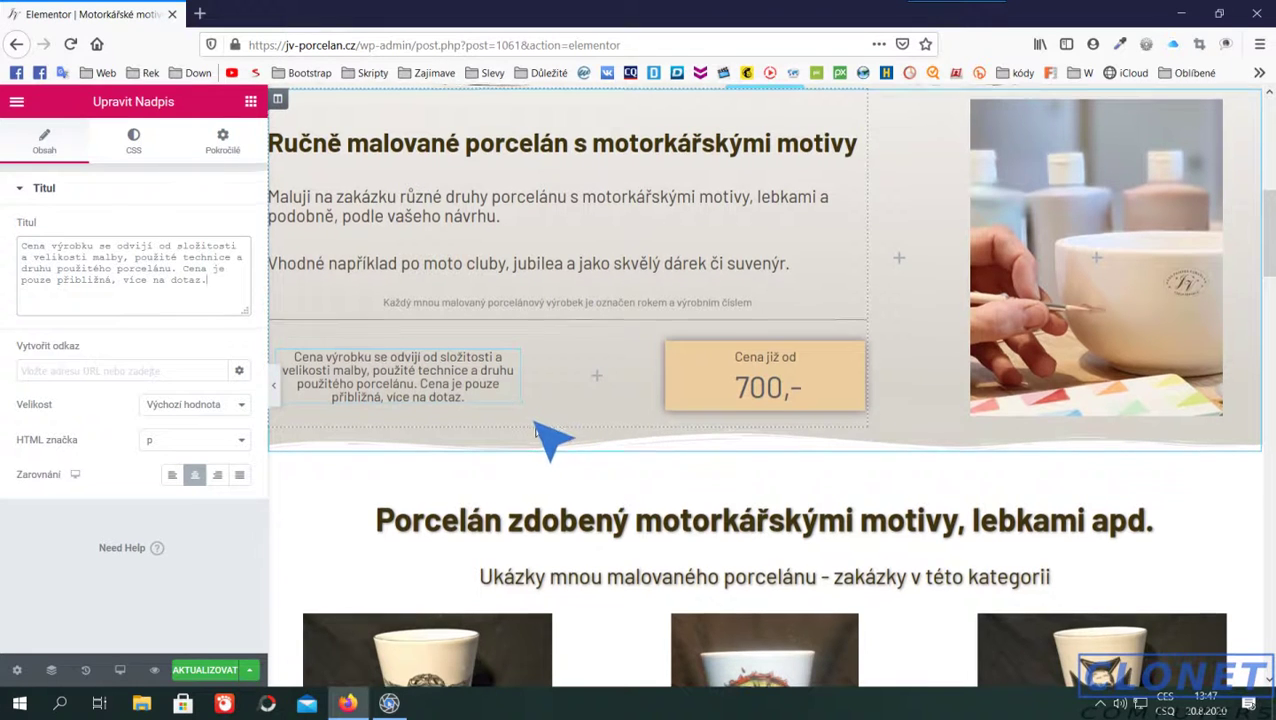
# - Update the page to save the edited price note
pyautogui.scroll(-3, 535, 430)
pyautogui.scroll(2, 550, 435)
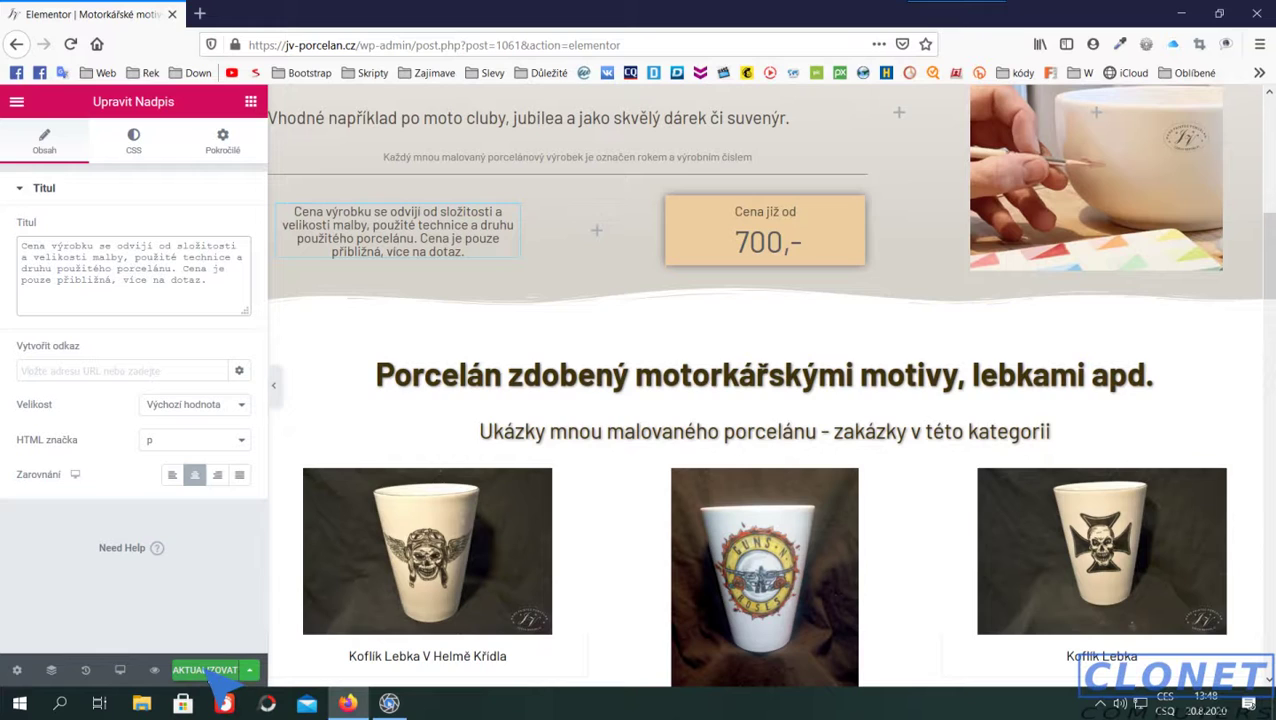
pyautogui.click(208, 670)
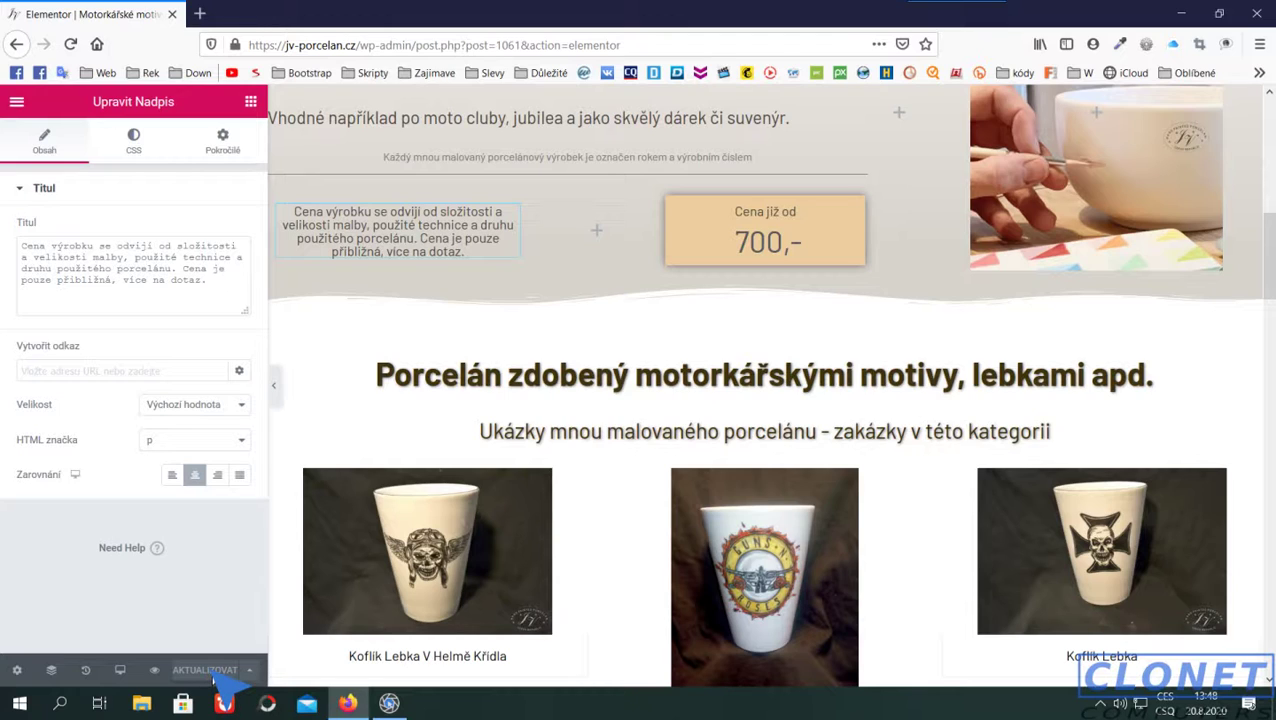
# - Preview the page and check the extended price note beside the price box
pyautogui.click(155, 670)
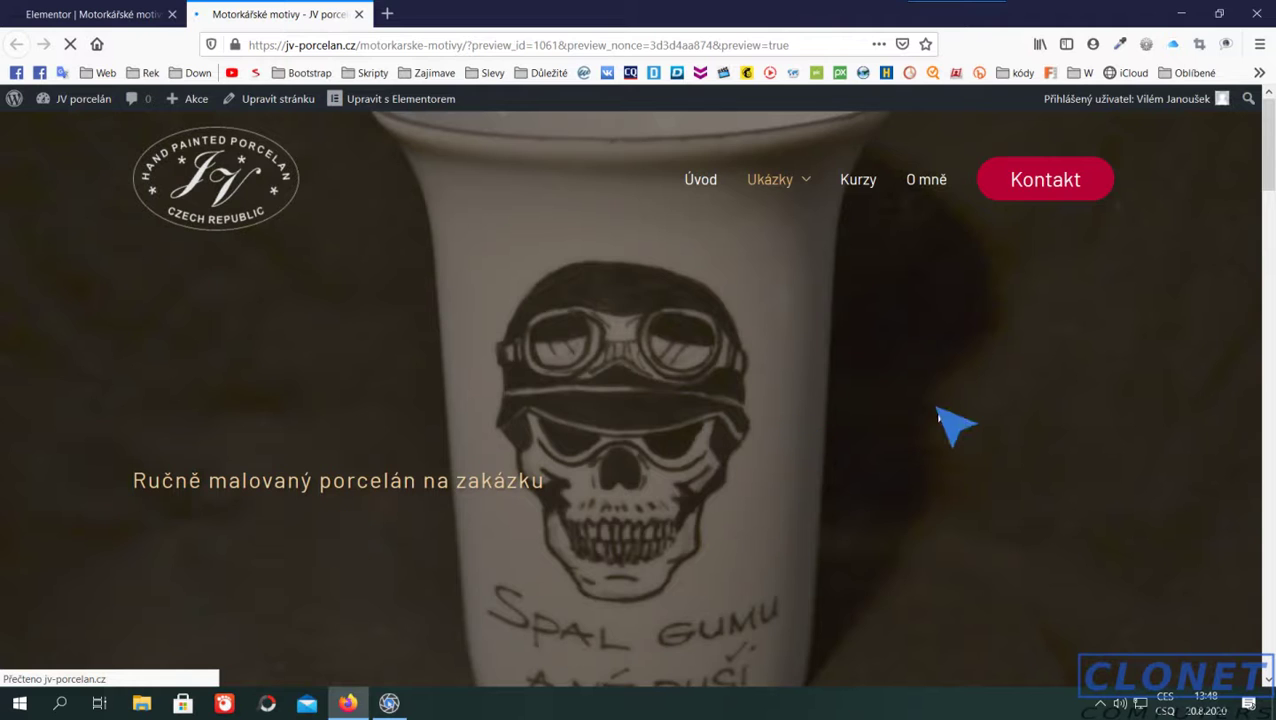
pyautogui.scroll(-5, 910, 400)
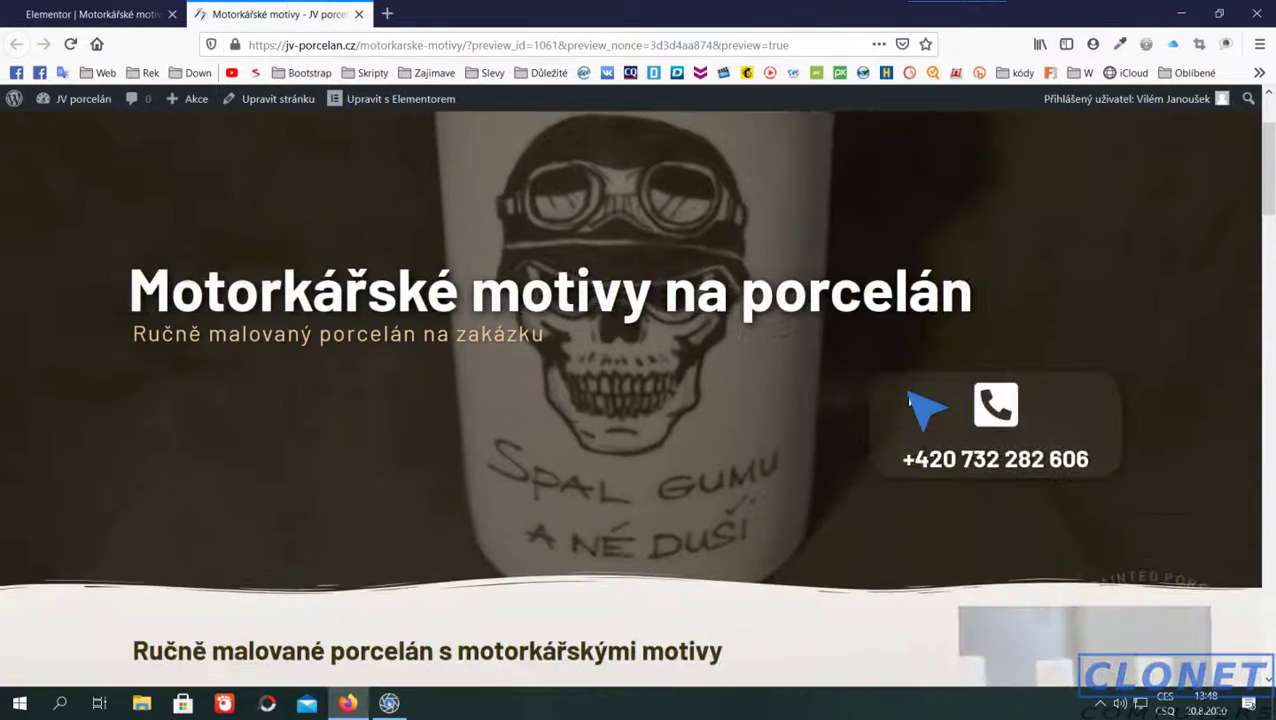
pyautogui.scroll(-2, 910, 400)
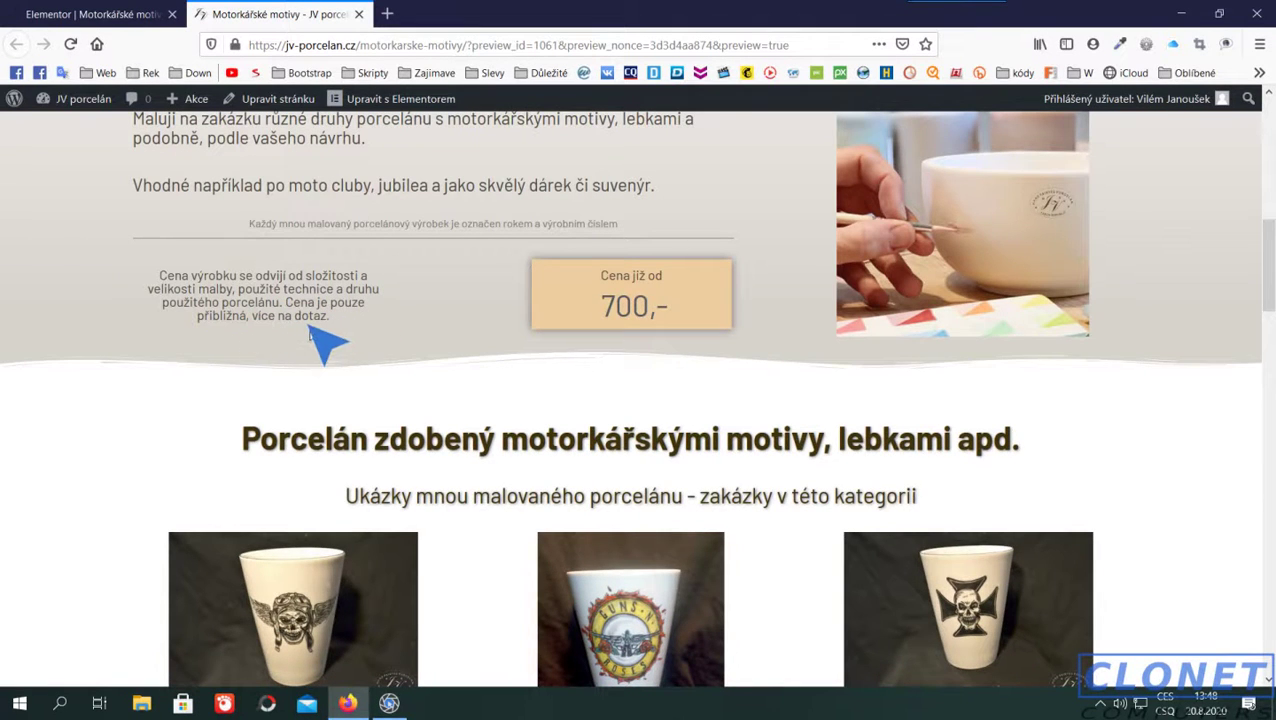
# - Return to the Elementor editor and set the end number of the price counter in the "Cena již od" box to 650
pyautogui.click(101, 18)
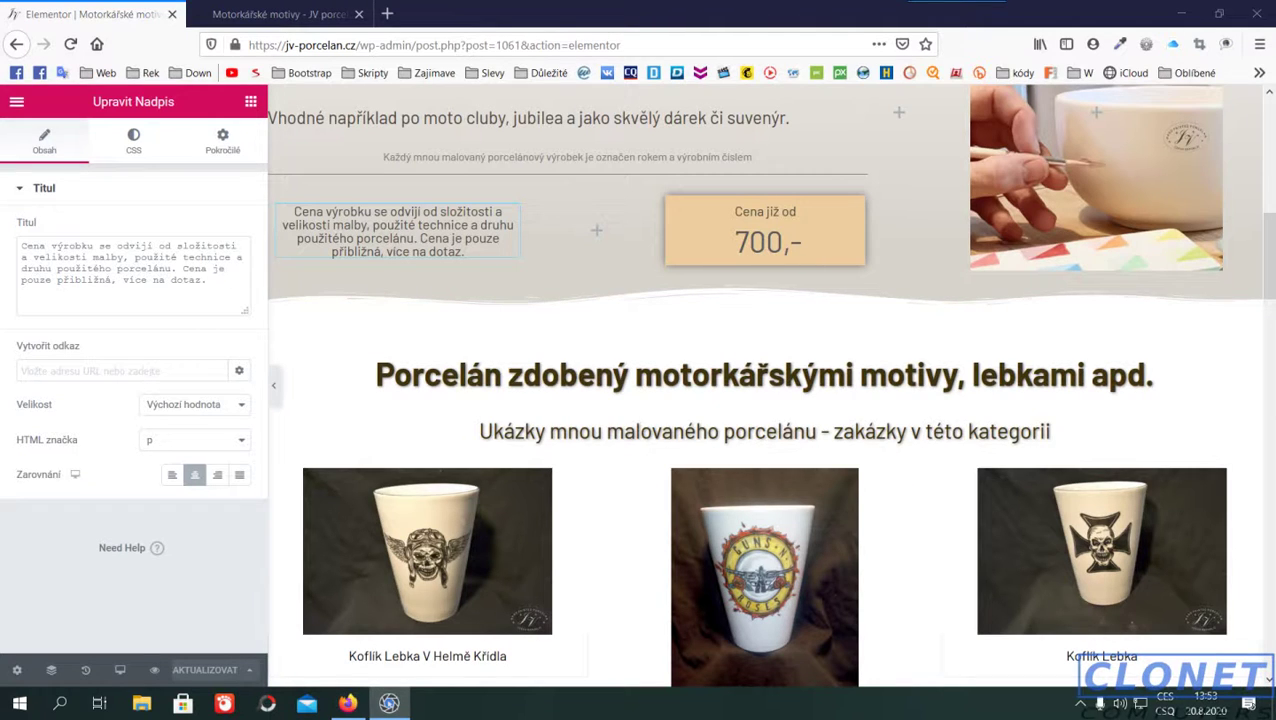
pyautogui.click(805, 243)
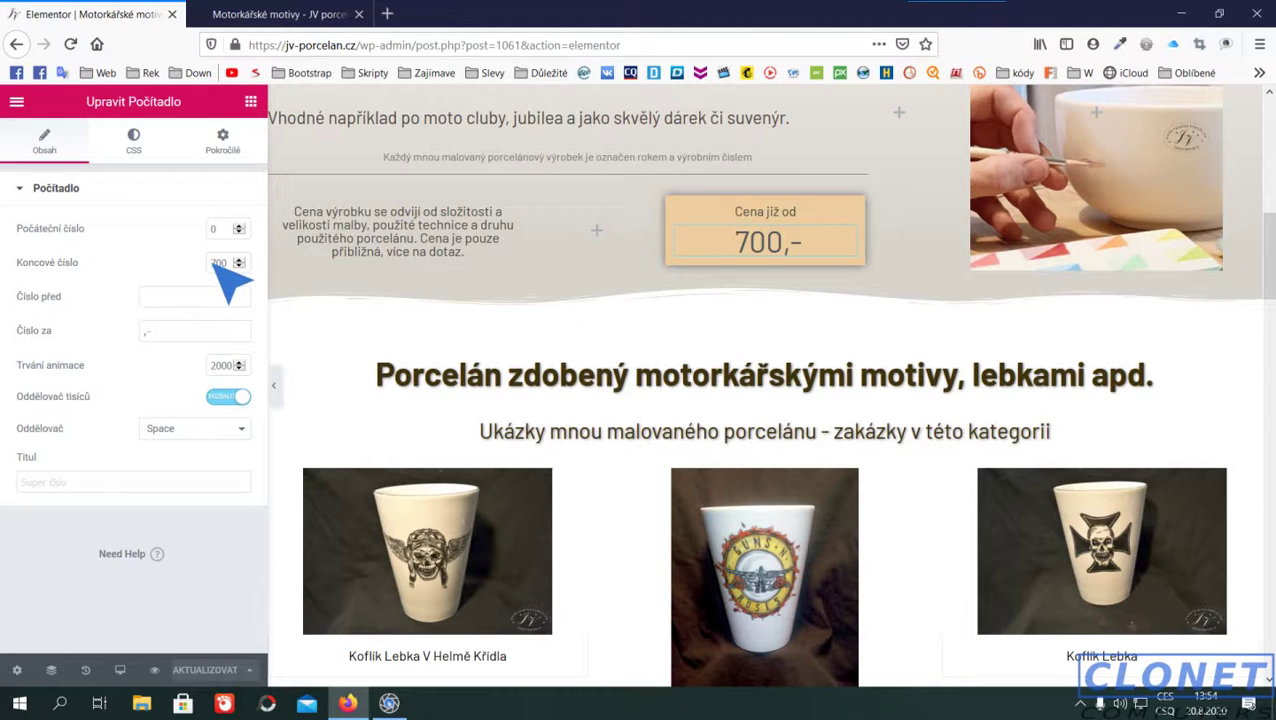
pyautogui.doubleClick(215, 263)
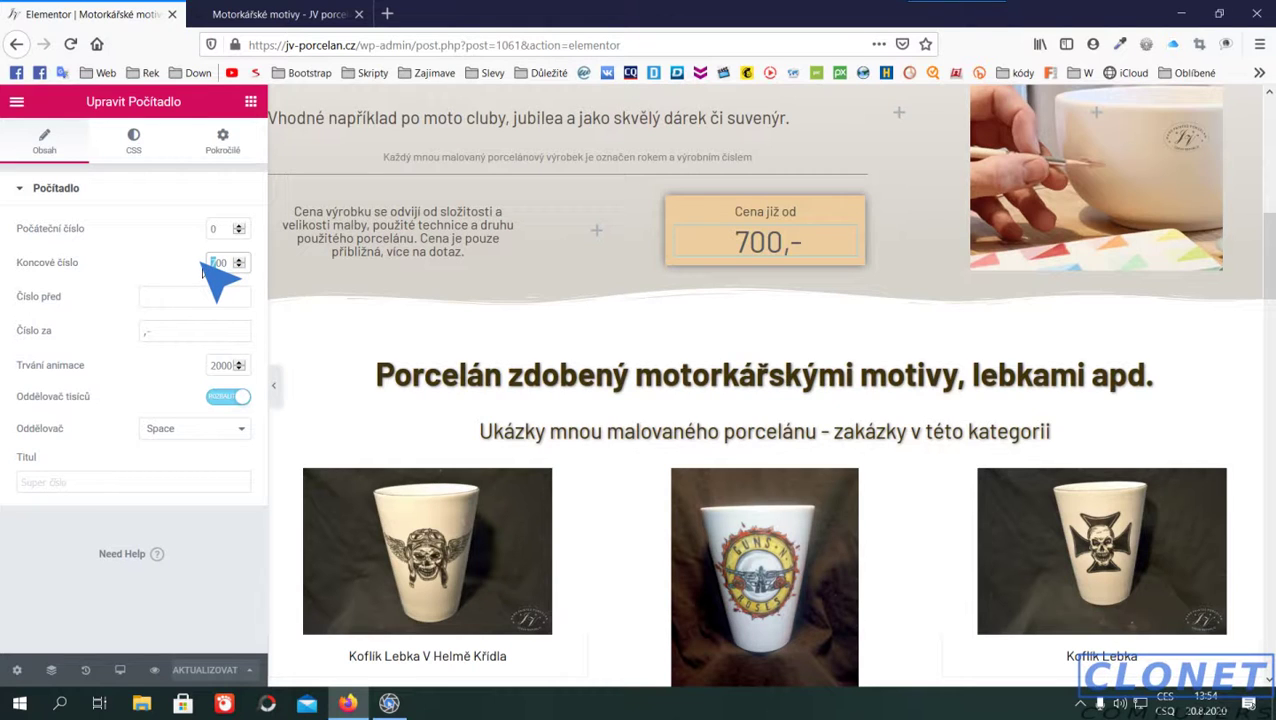
pyautogui.press('BackSpace')
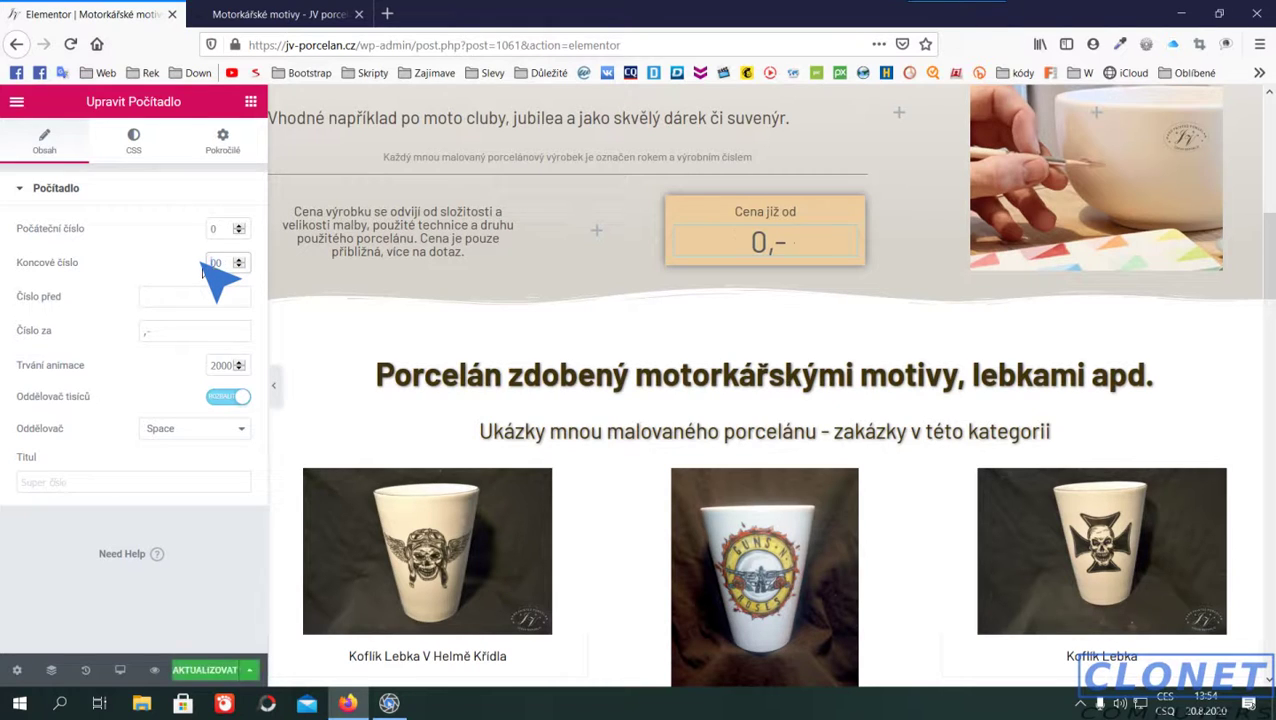
pyautogui.press('BackSpace')
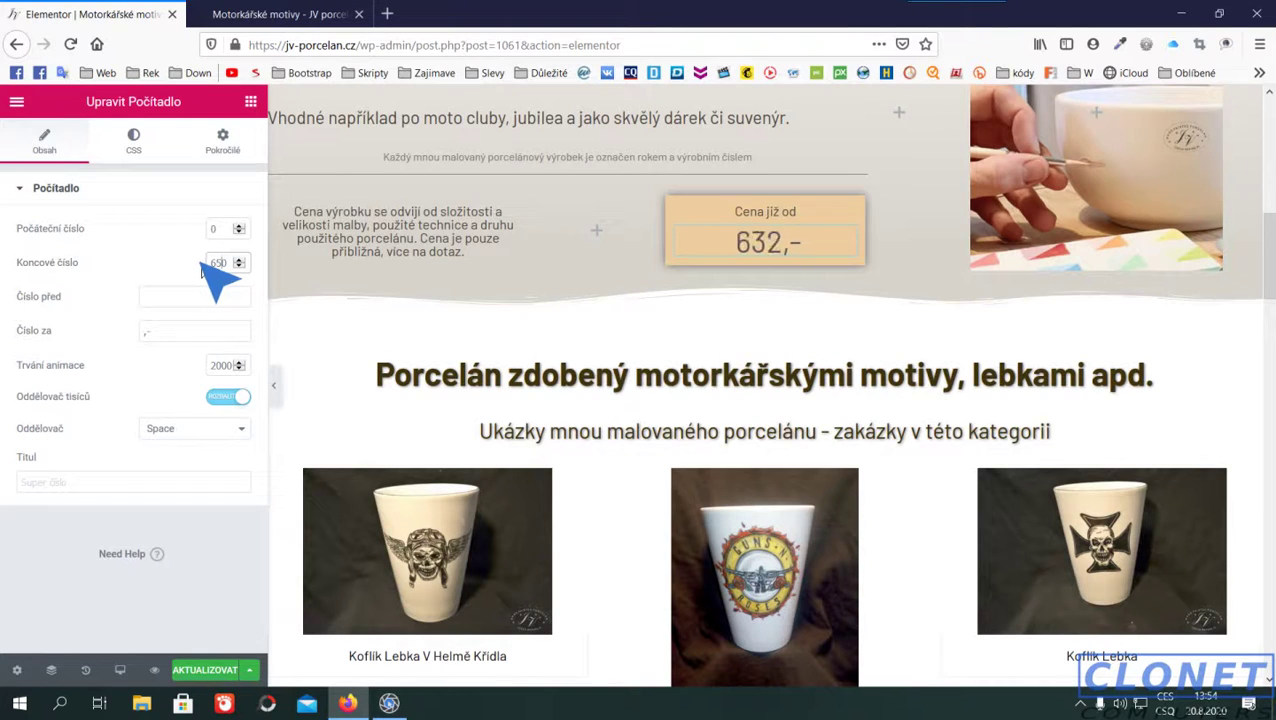
pyautogui.click(220, 672)
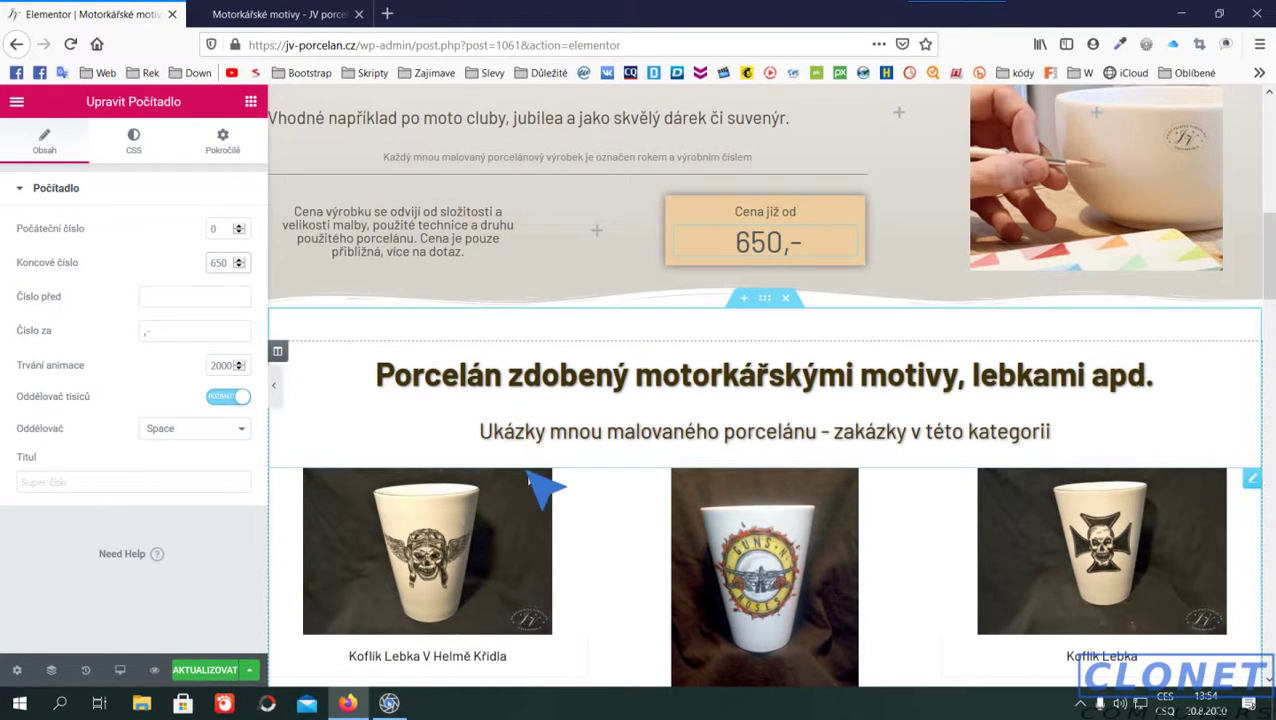
# - Open the mug gallery's images for editing and activate the caption of the "Koflík Lebka" image
pyautogui.scroll(-7, 632, 537)
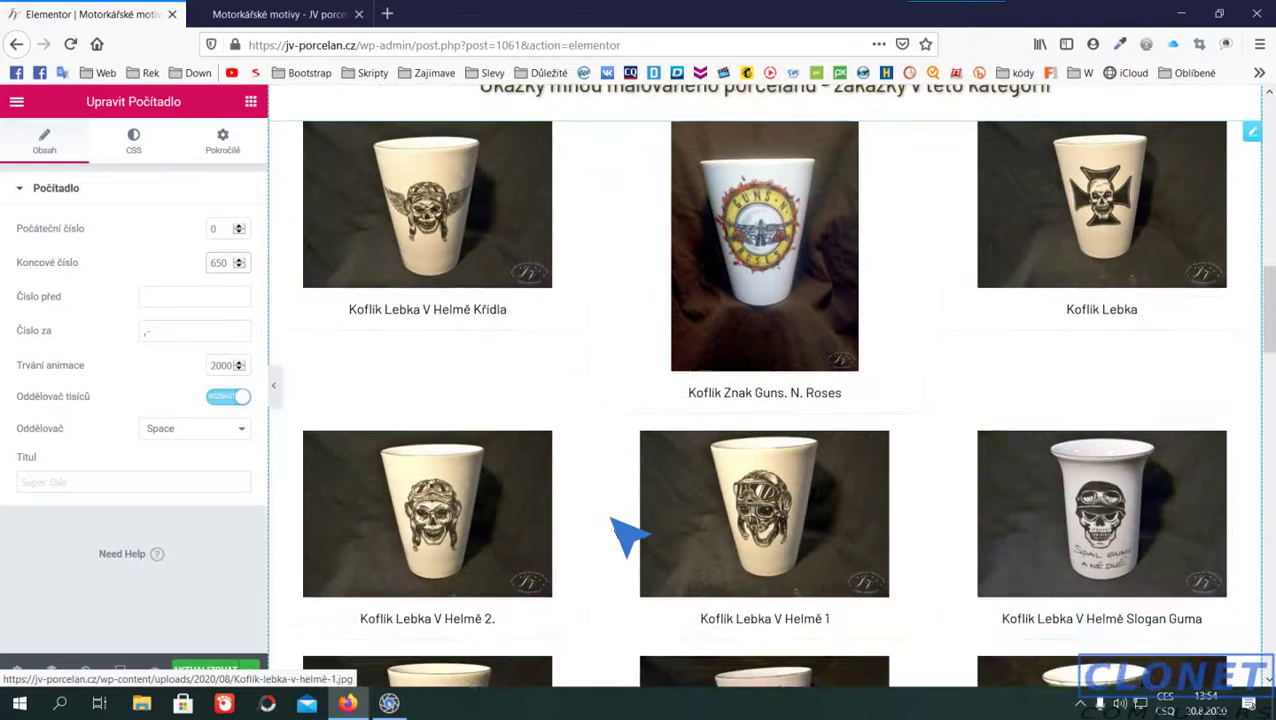
pyautogui.scroll(5, 632, 522)
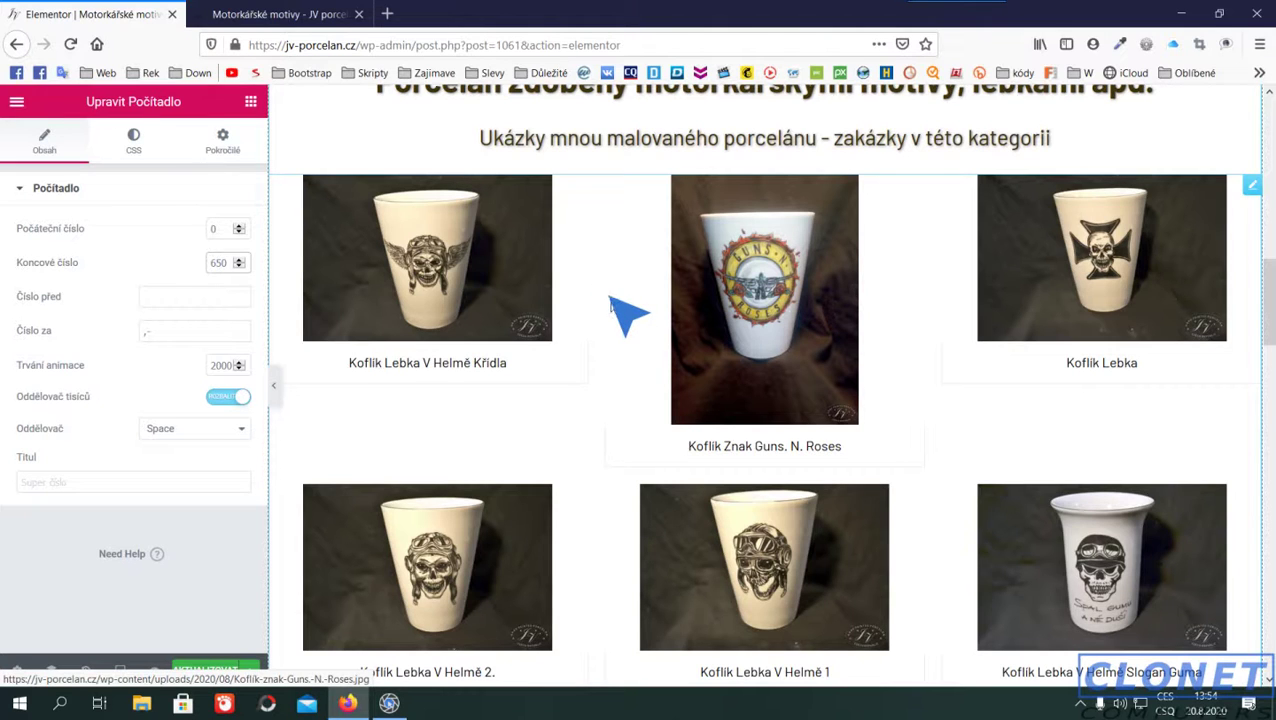
pyautogui.click(610, 302)
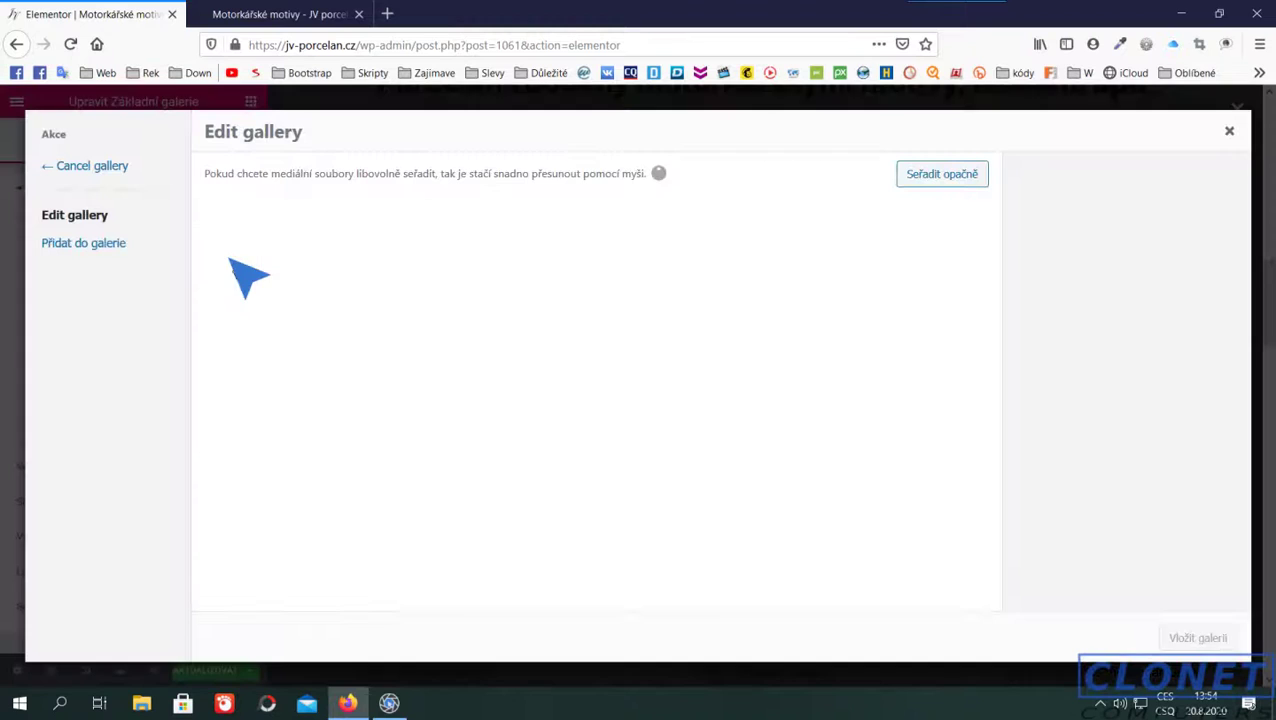
pyautogui.scroll(-2, 880, 420)
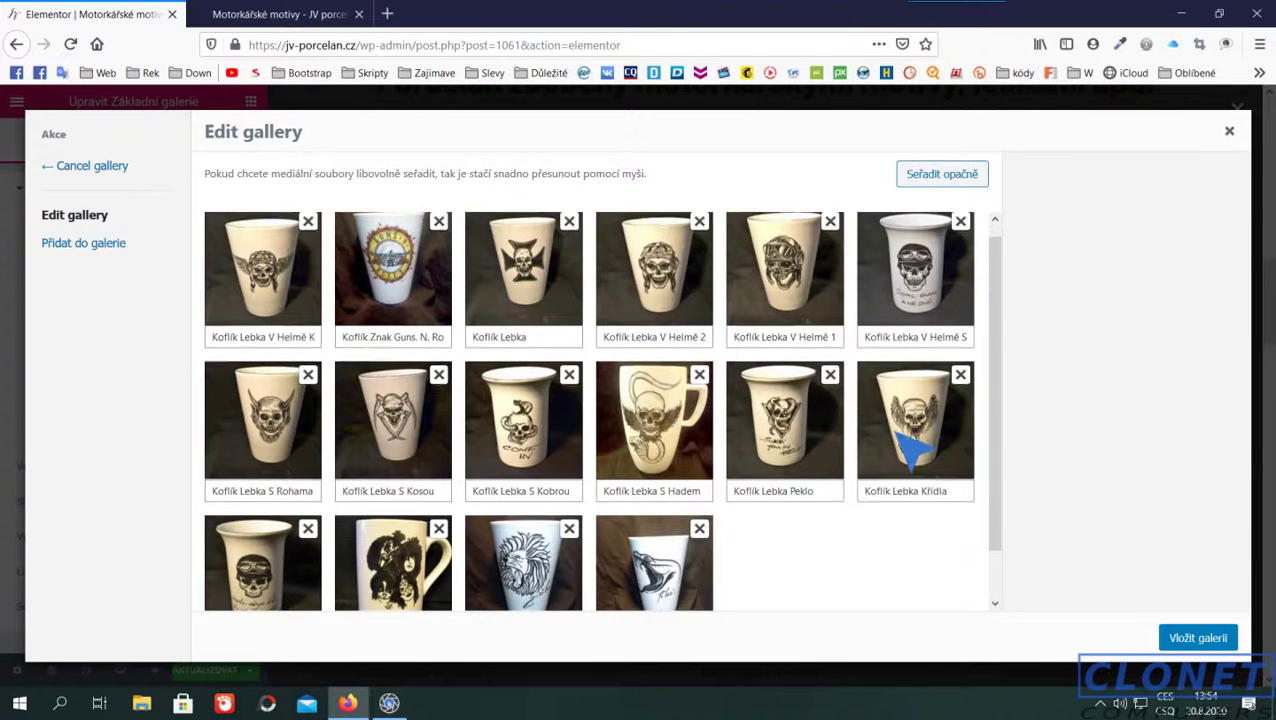
pyautogui.scroll(2, 868, 443)
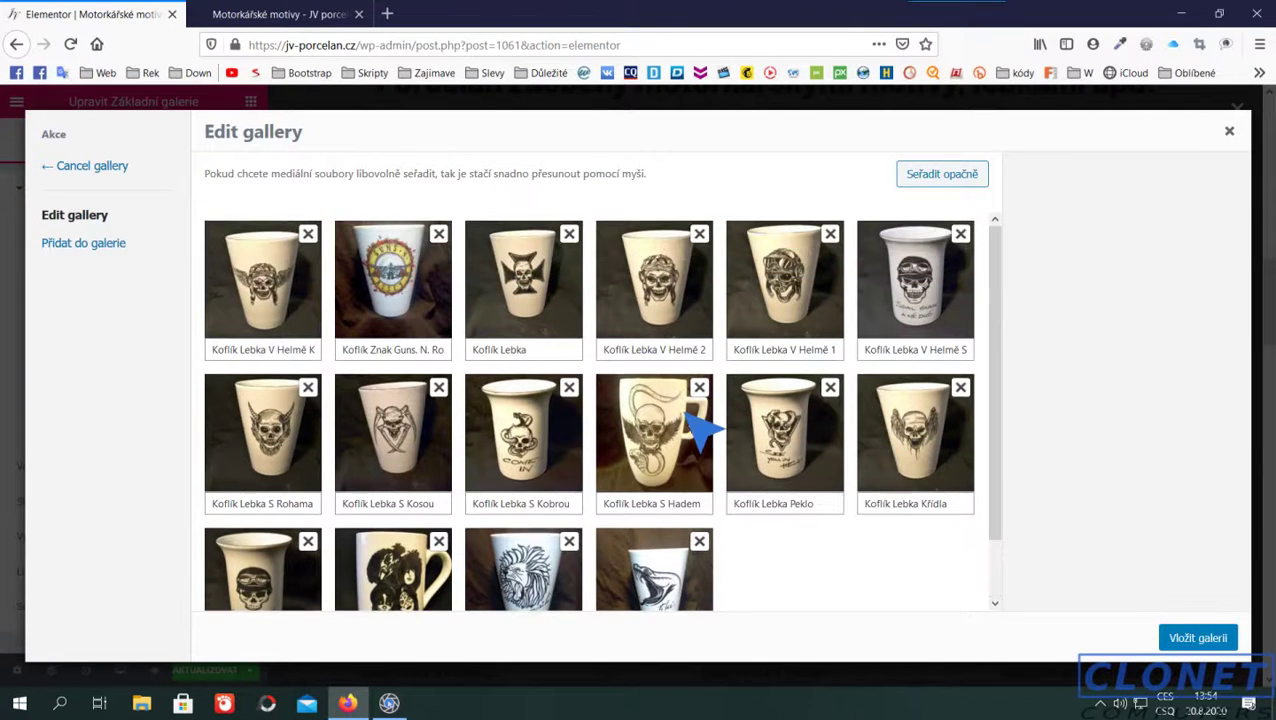
pyautogui.click(503, 352)
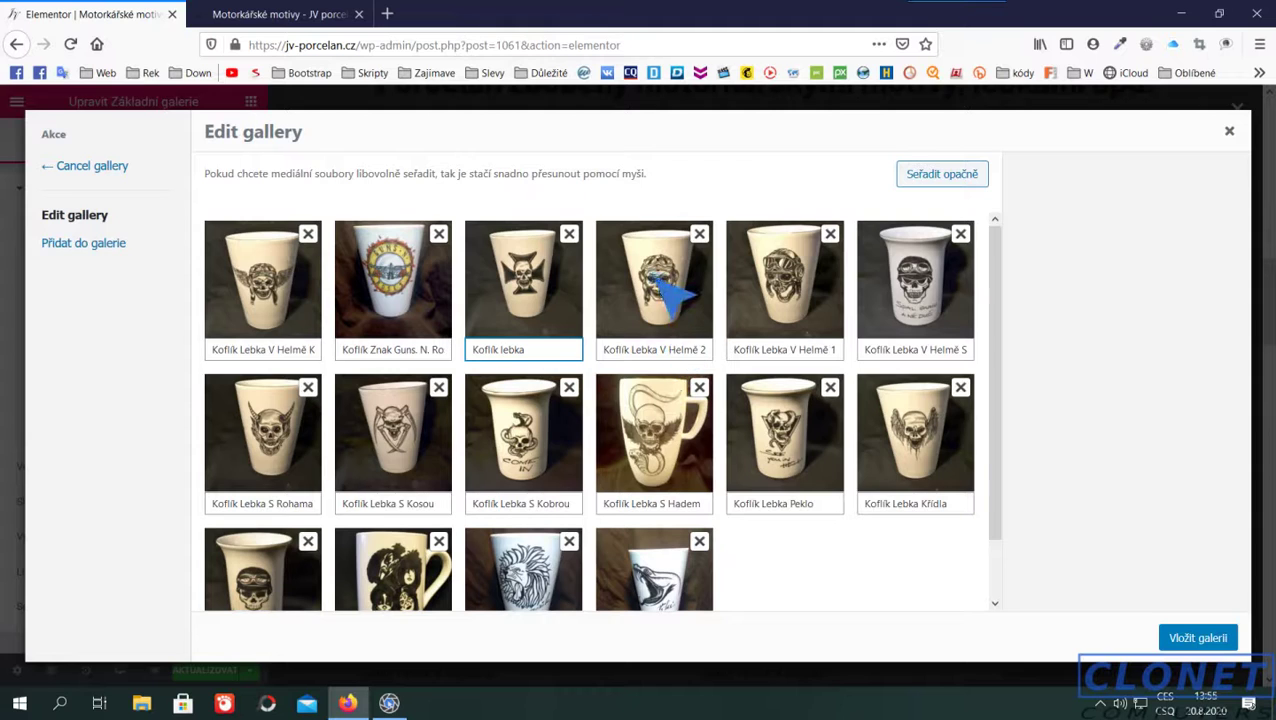
# - Reorder the gallery, moving "Koflík Lebka V Helmě 2" to first place and "Koflík Lebka S Kobrou" to fourth place
pyautogui.moveTo(665, 290); pyautogui.dragTo(290, 272)
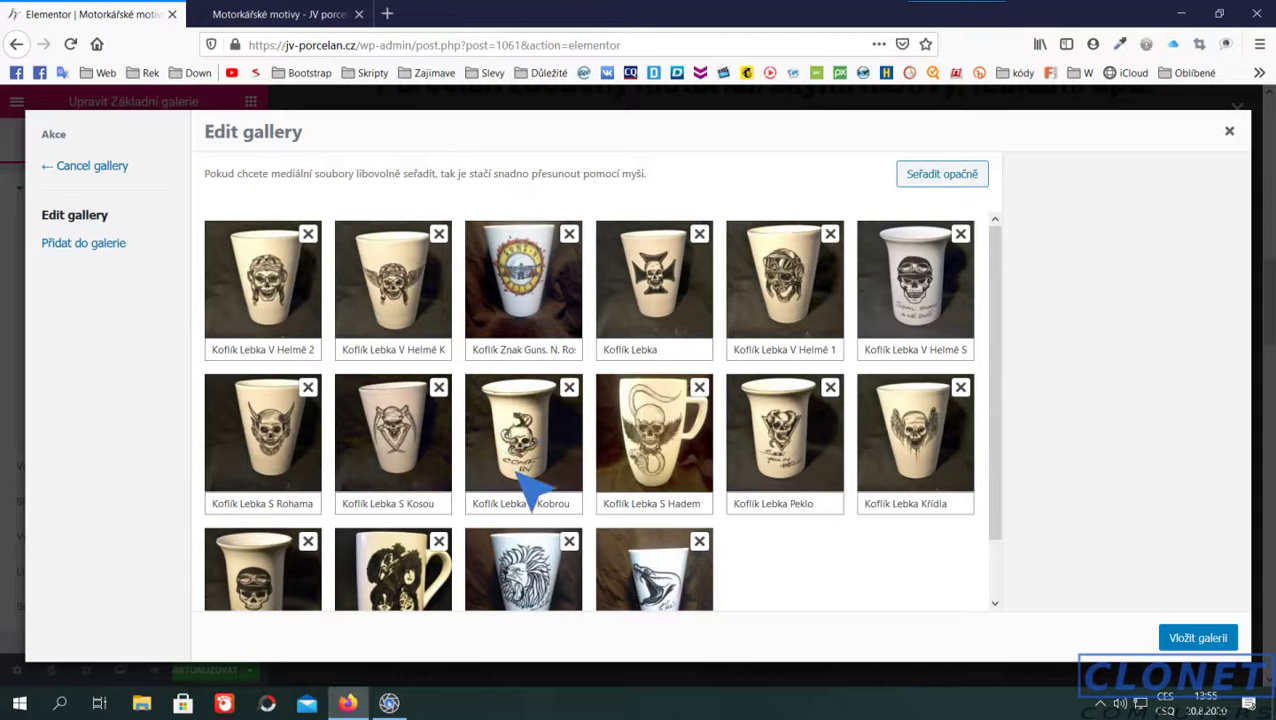
pyautogui.moveTo(527, 480); pyautogui.dragTo(649, 345)
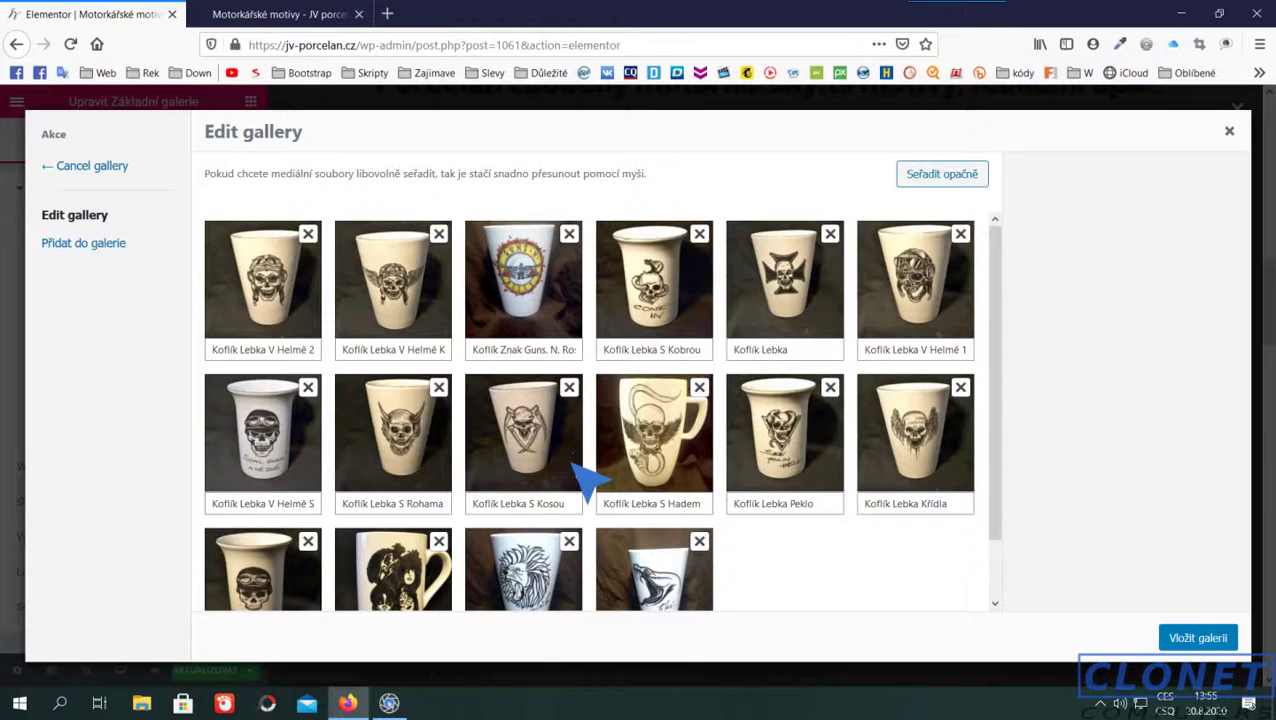
pyautogui.scroll(-1, 590, 480)
pyautogui.scroll(1, 655, 490)
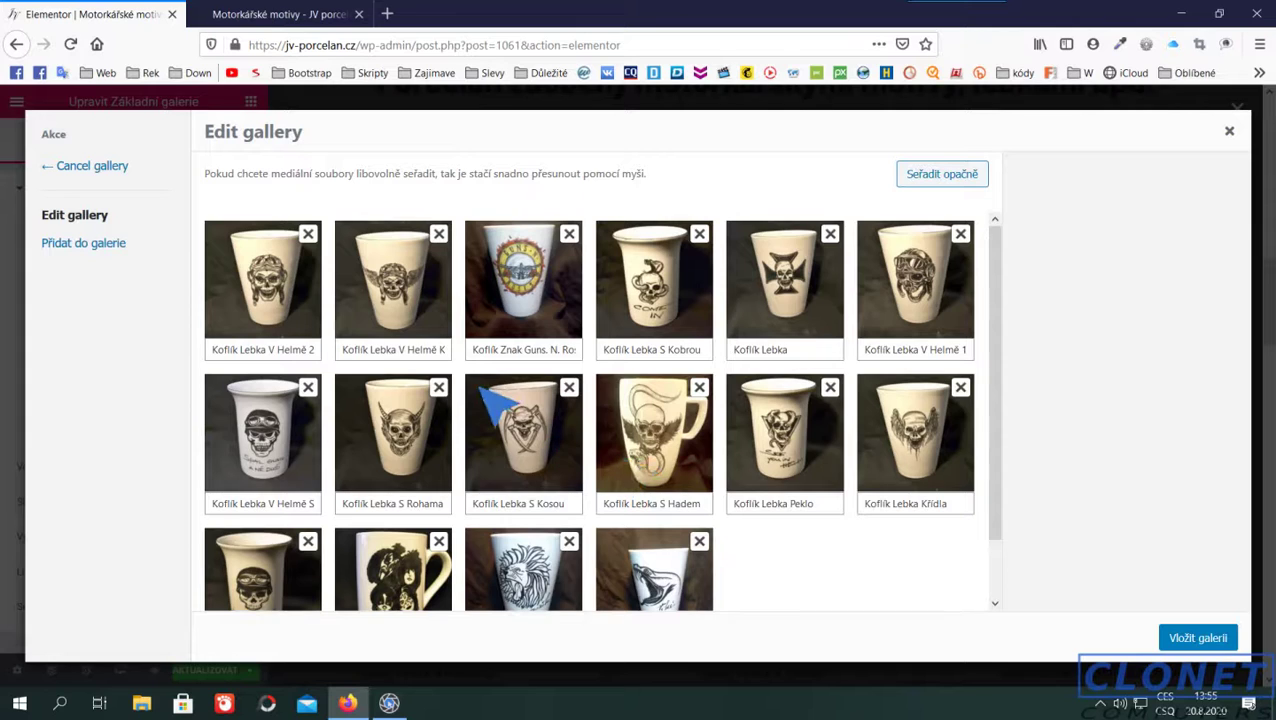
# - Open the media library for adding gallery images and look through the porcelain pictures it holds
pyautogui.click(113, 247)
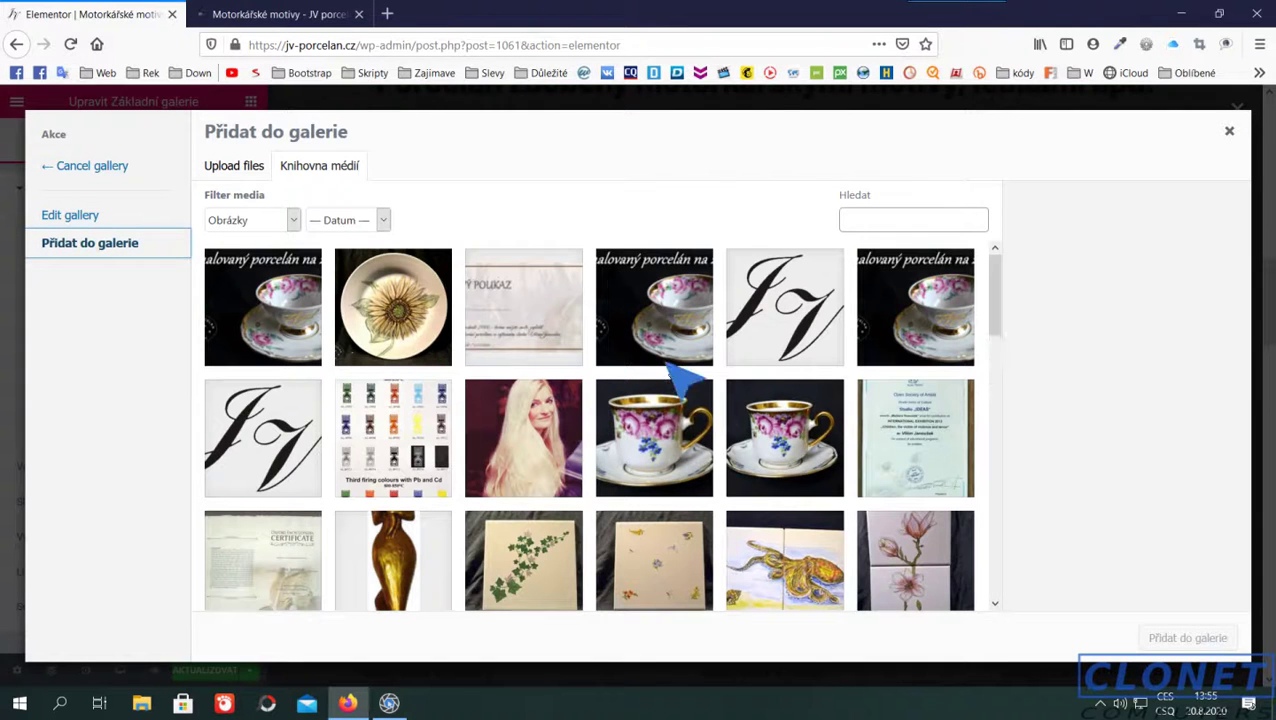
pyautogui.scroll(-5, 662, 405)
pyautogui.scroll(-10, 662, 405)
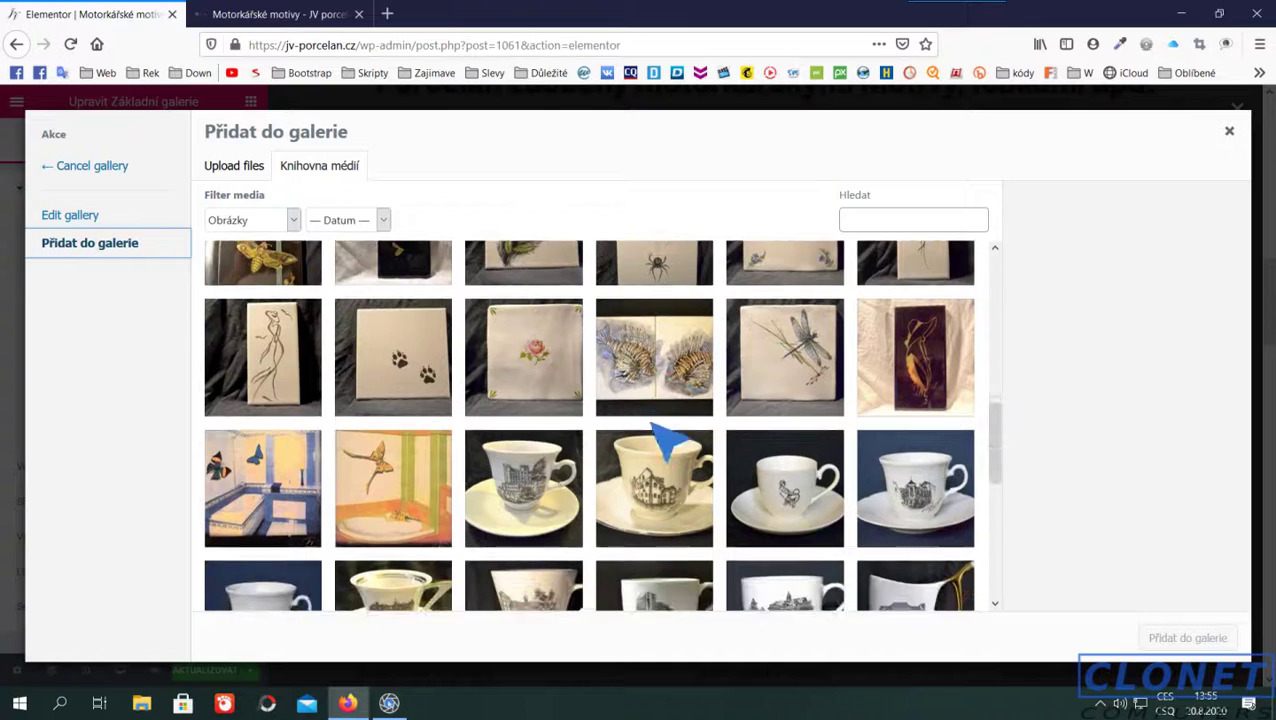
pyautogui.scroll(-10, 652, 425)
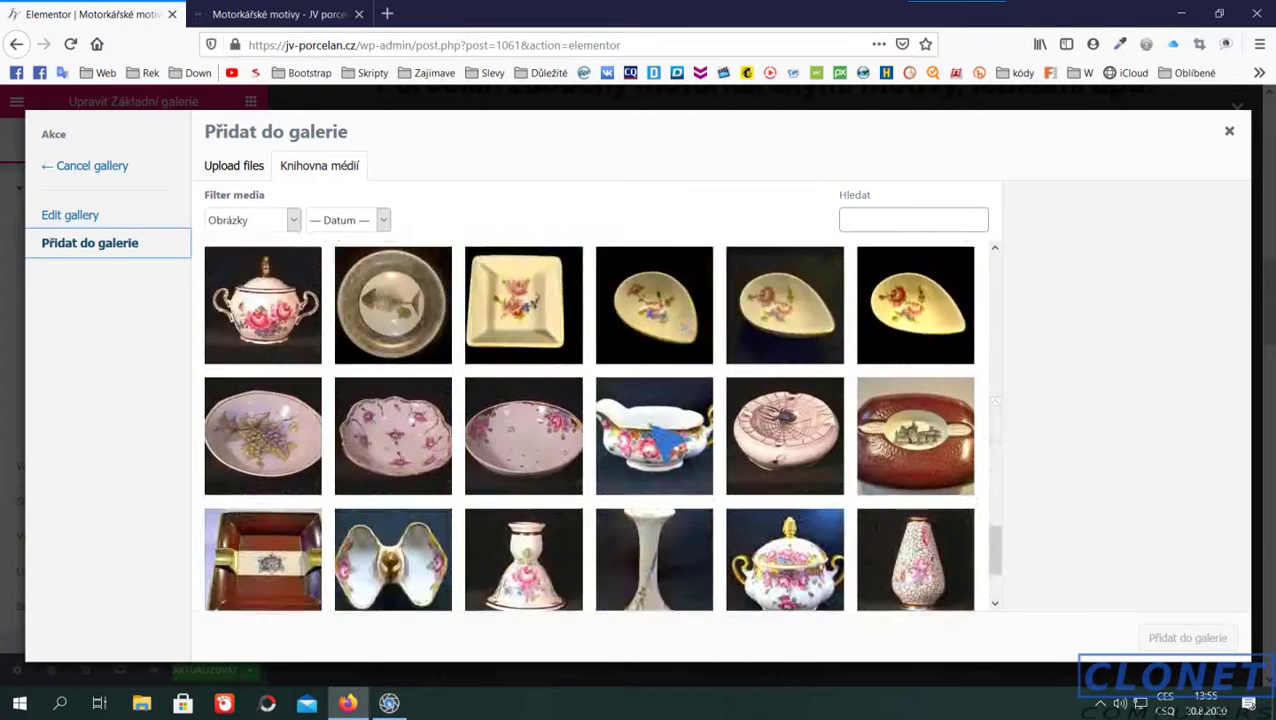
pyautogui.scroll(10, 660, 440)
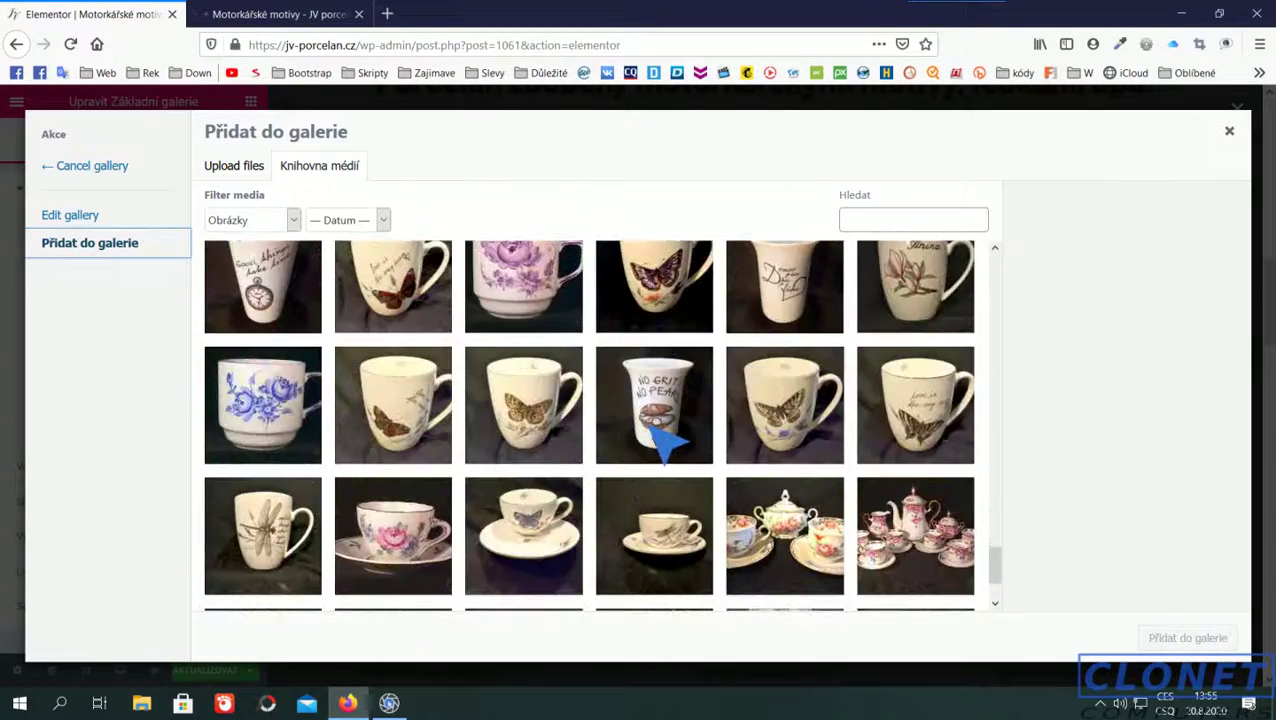
pyautogui.scroll(5, 640, 425)
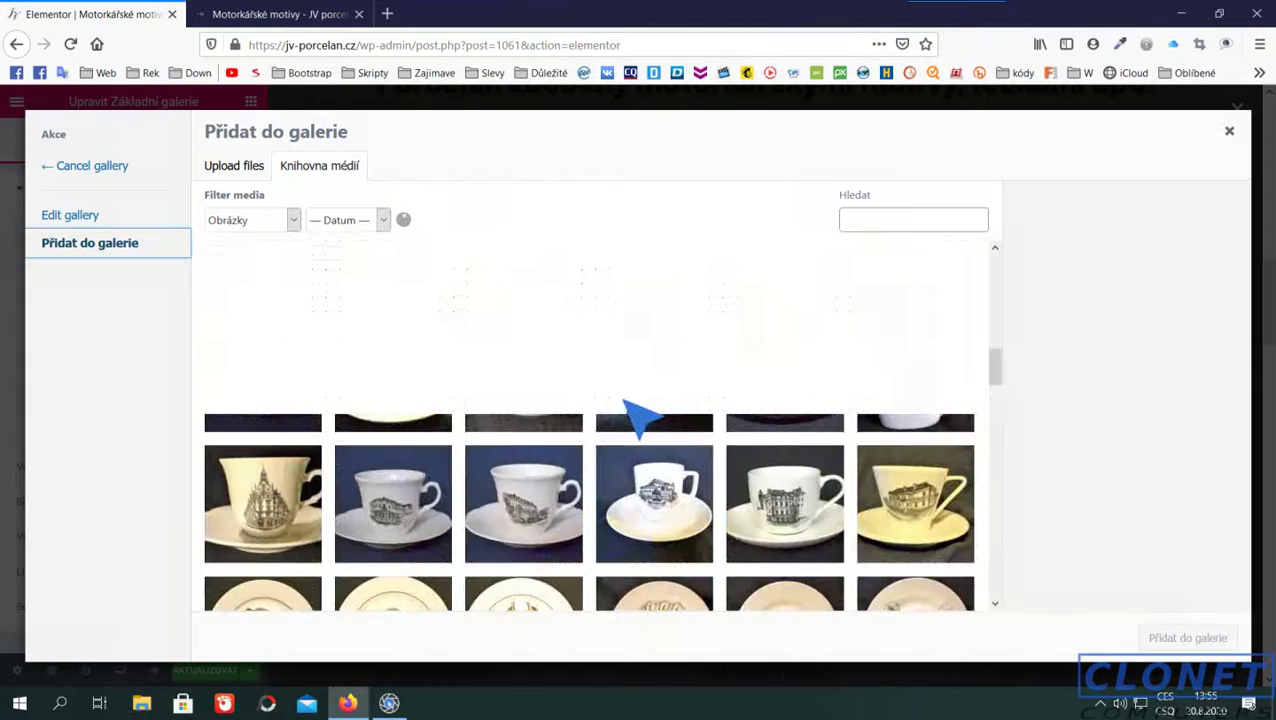
pyautogui.scroll(8, 640, 418)
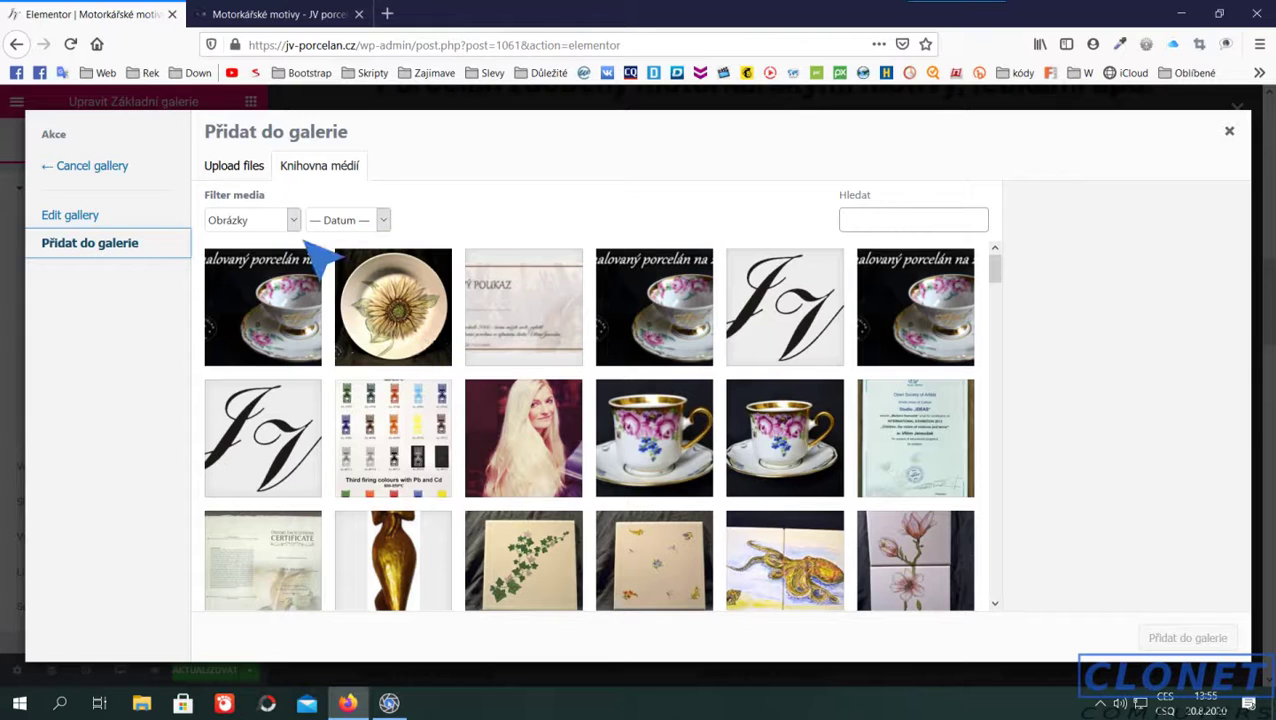
# - Upload the teacup image JV-porcelan-rucne-malovany-porcelan from the Grafika folder on the computer
pyautogui.click(240, 166)
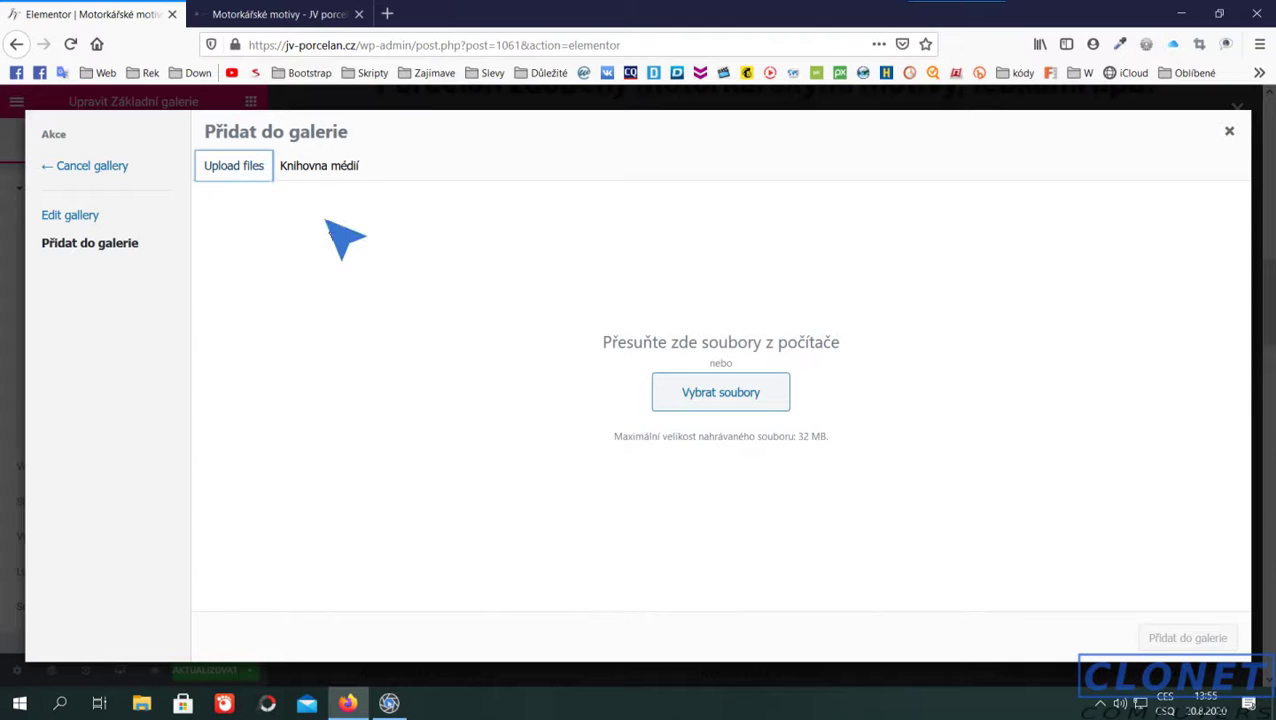
pyautogui.click(757, 390)
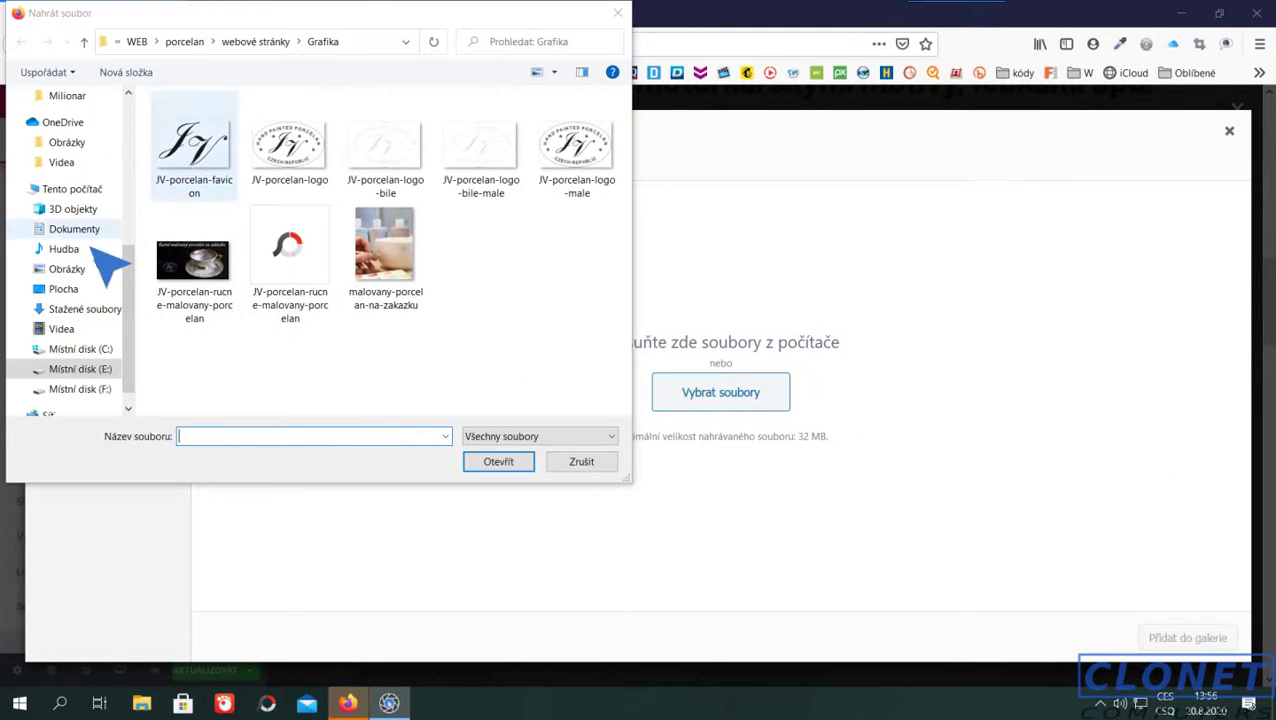
pyautogui.click(188, 255)
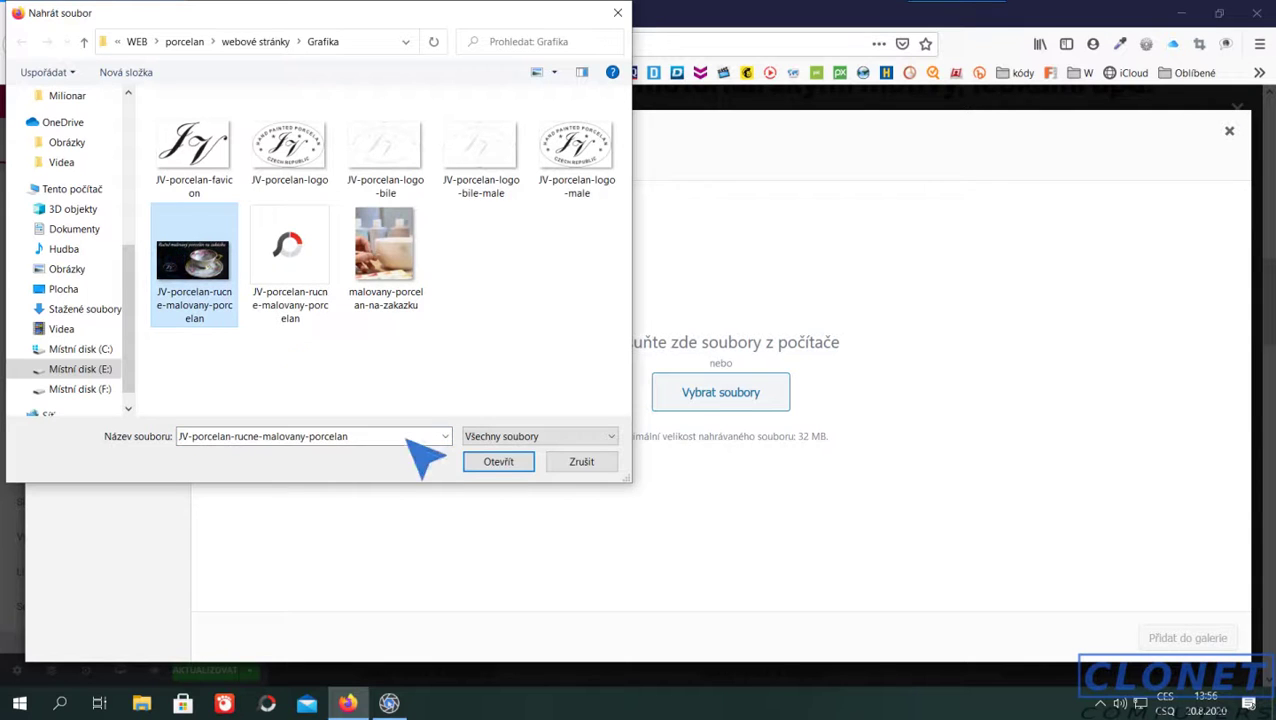
pyautogui.click(490, 466)
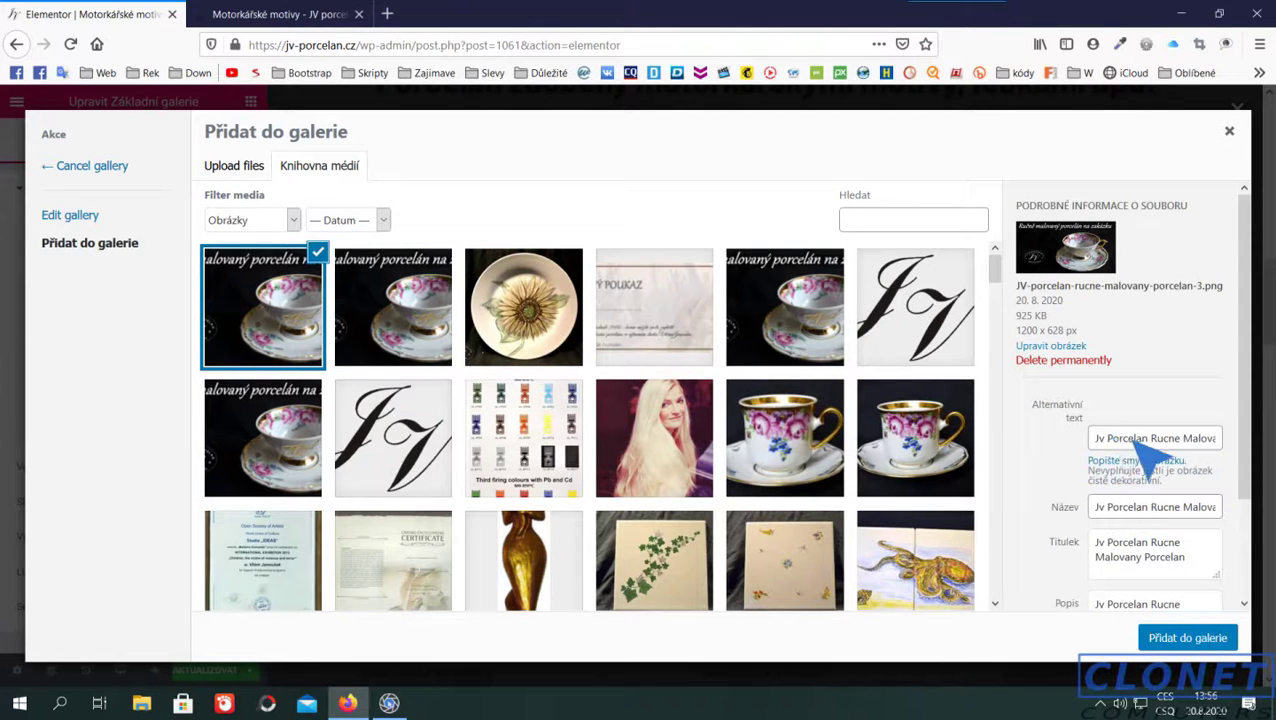
# - Select the neighbouring teacup image and the sunflower plate along with the uploaded image, and add all three to the gallery
pyautogui.click(1117, 439)
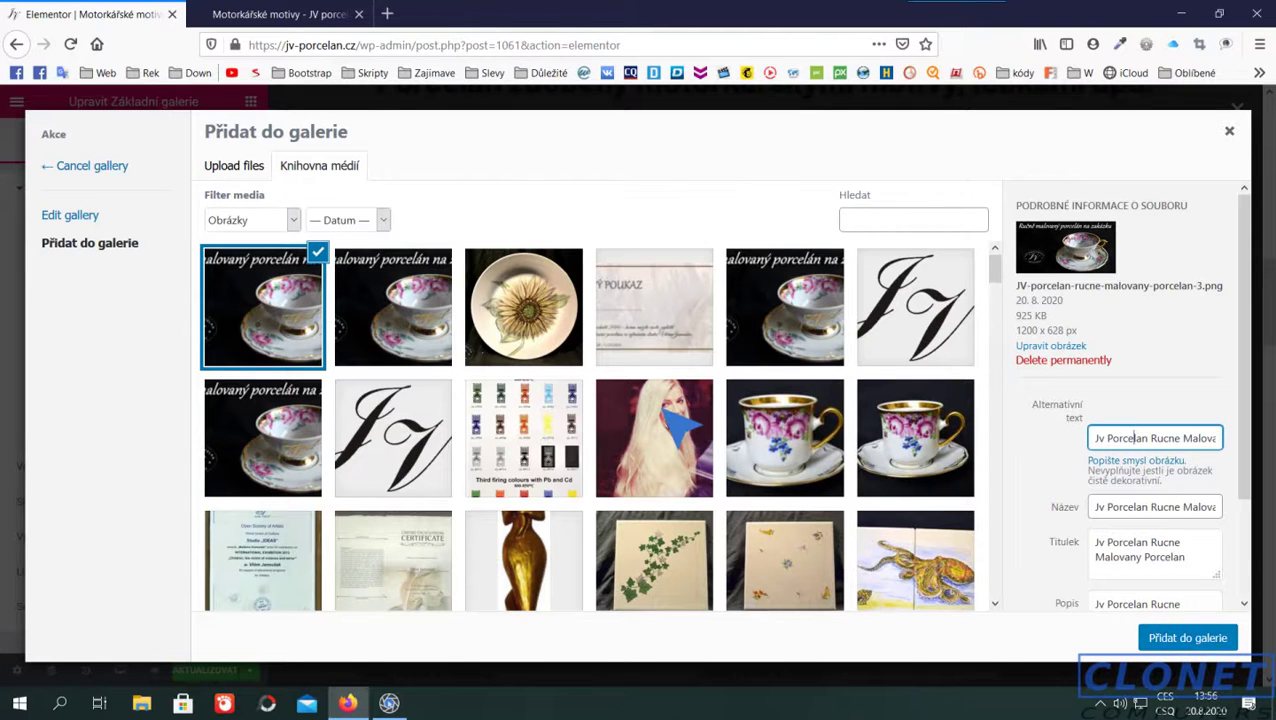
pyautogui.click(415, 288)
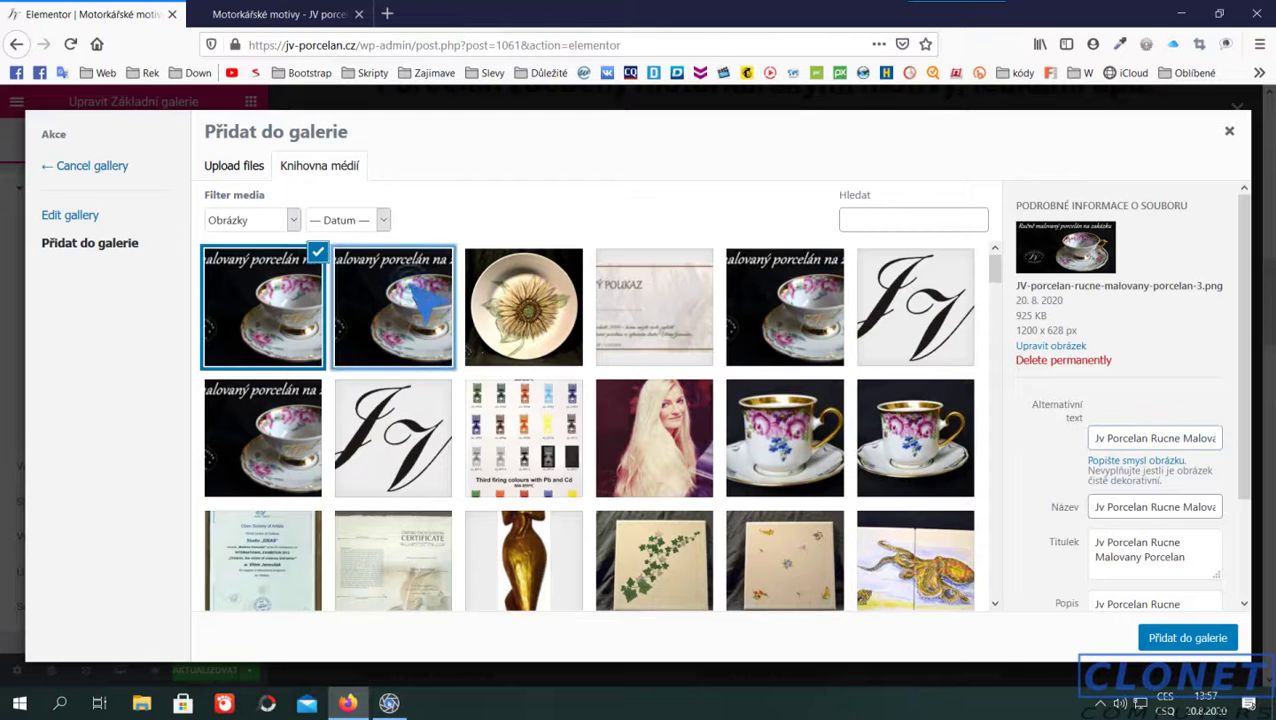
pyautogui.click(530, 294)
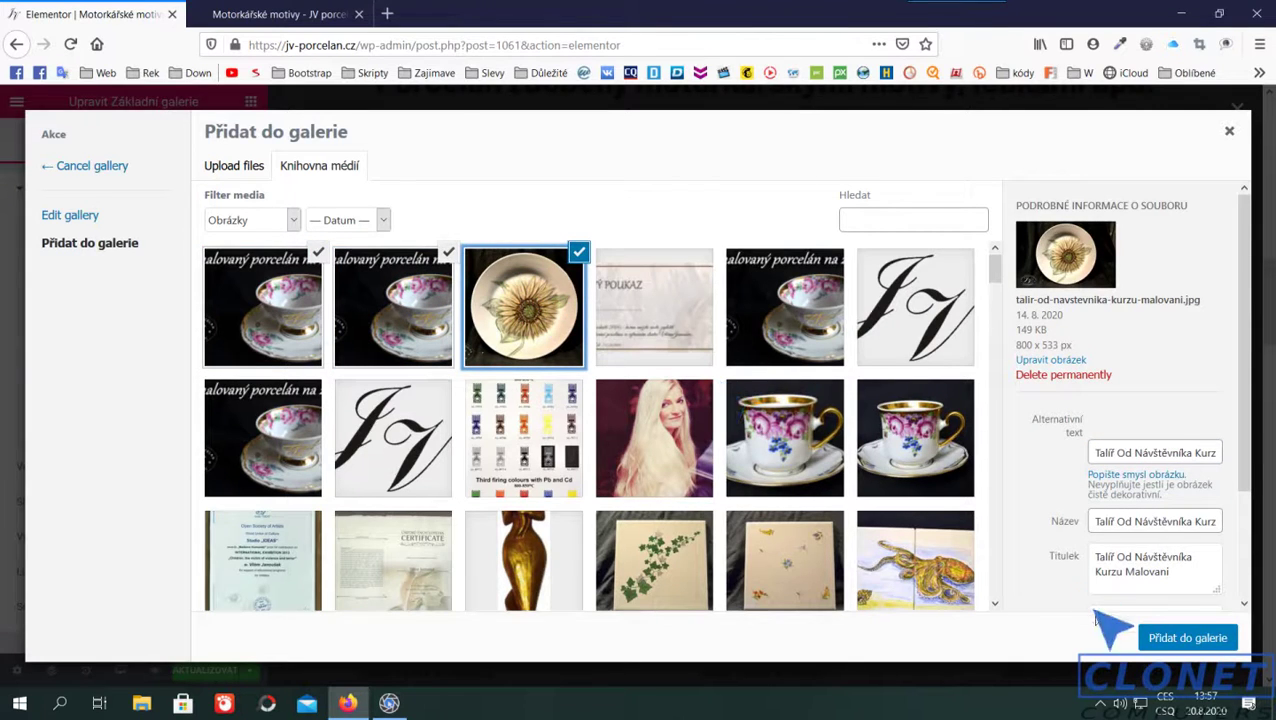
pyautogui.click(1182, 645)
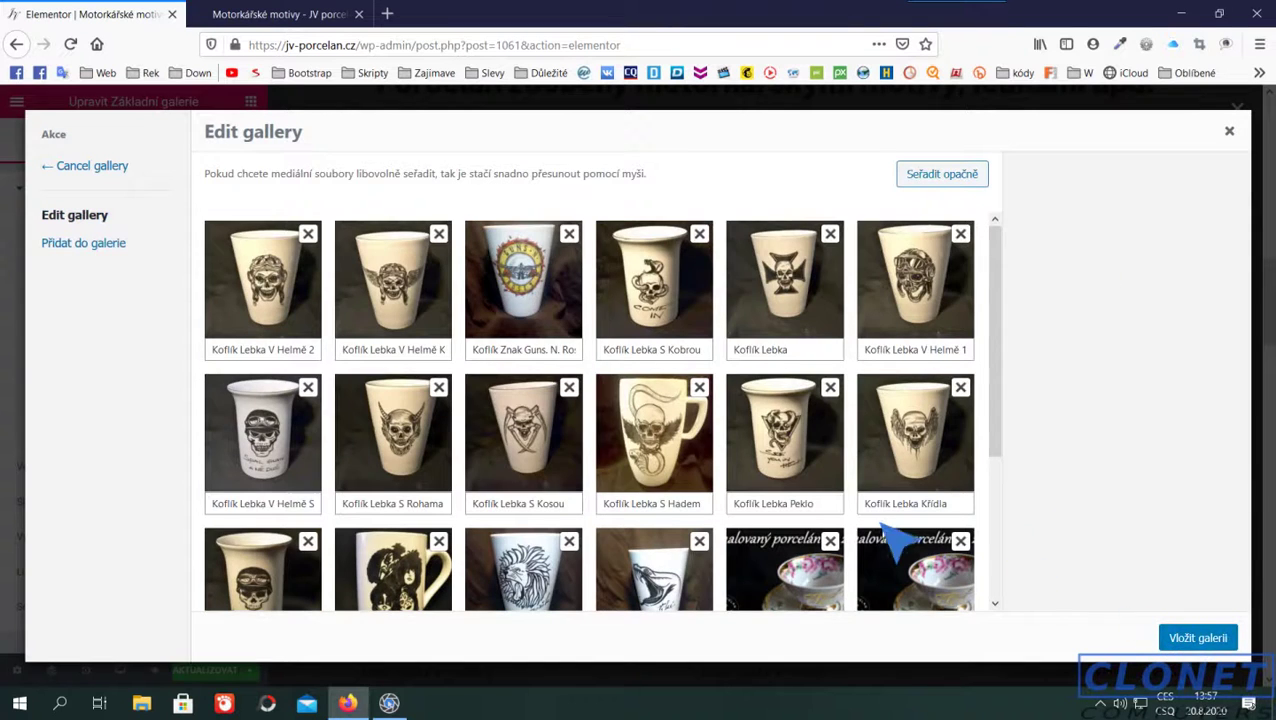
# - Move the sunflower plate ahead of the two teacup images and insert the edited gallery into the page
pyautogui.scroll(-2, 883, 521)
pyautogui.scroll(-1, 750, 455)
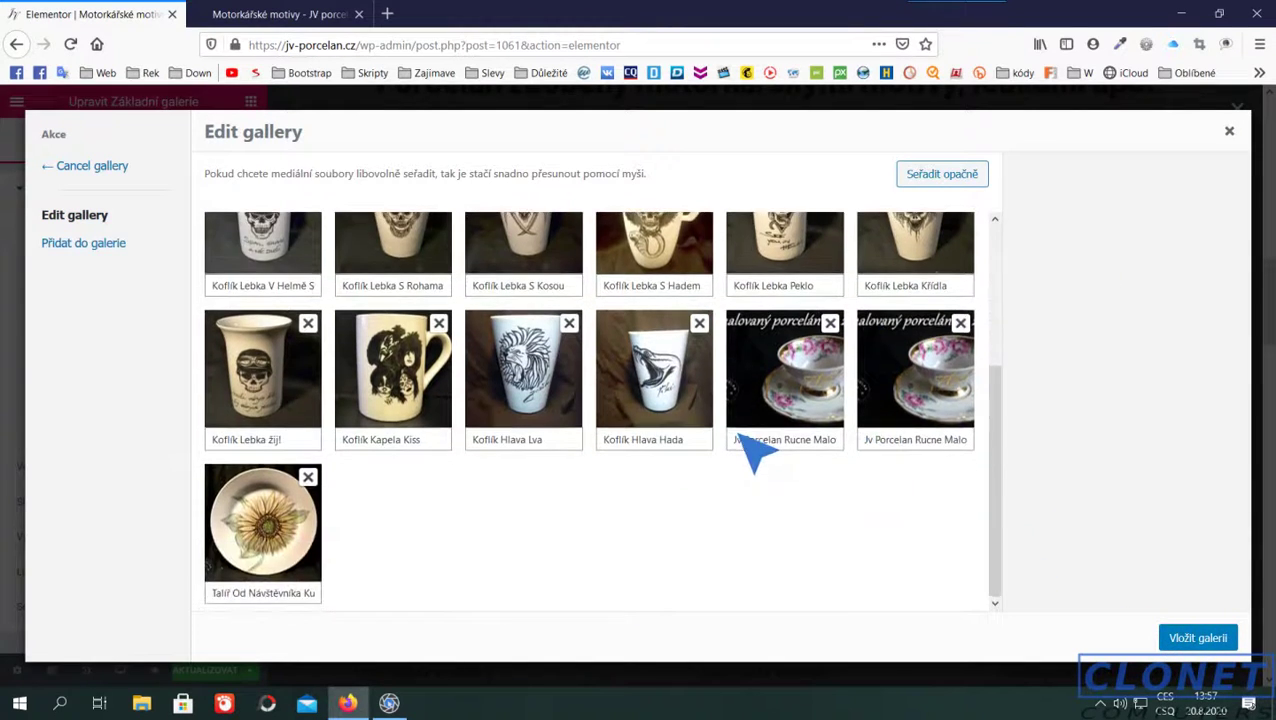
pyautogui.moveTo(300, 520); pyautogui.dragTo(816, 522)
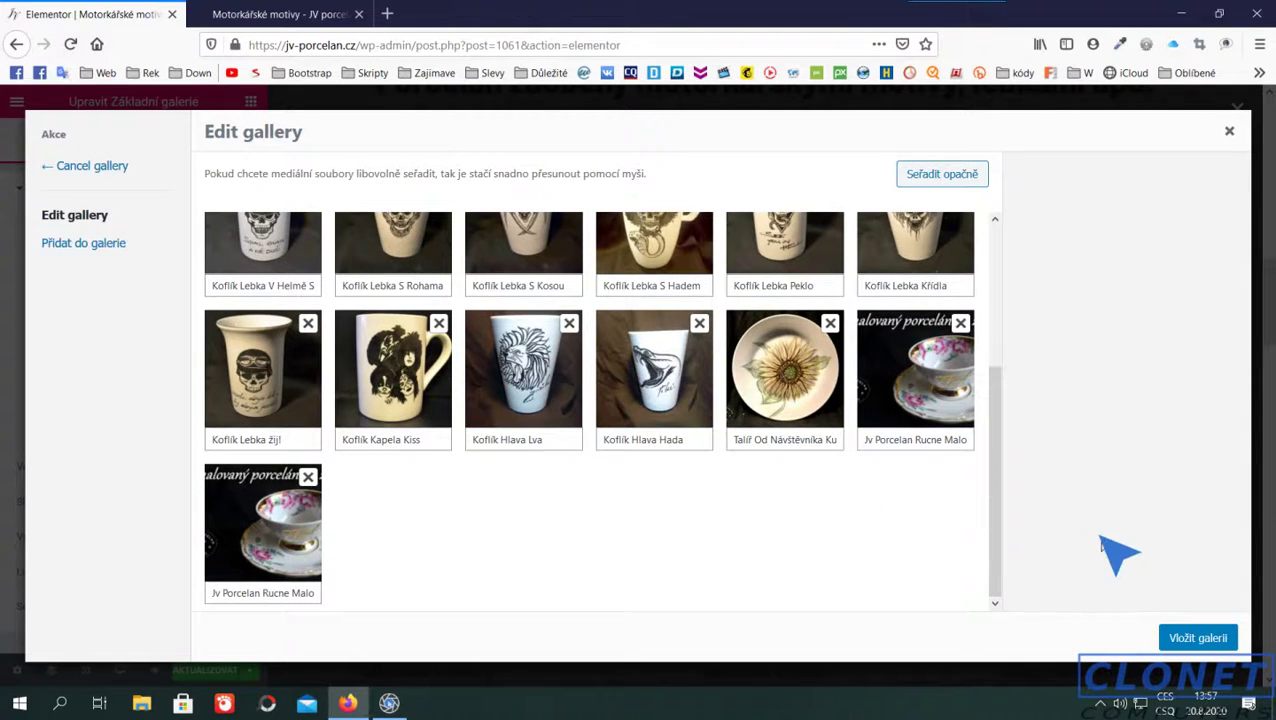
pyautogui.click(1208, 641)
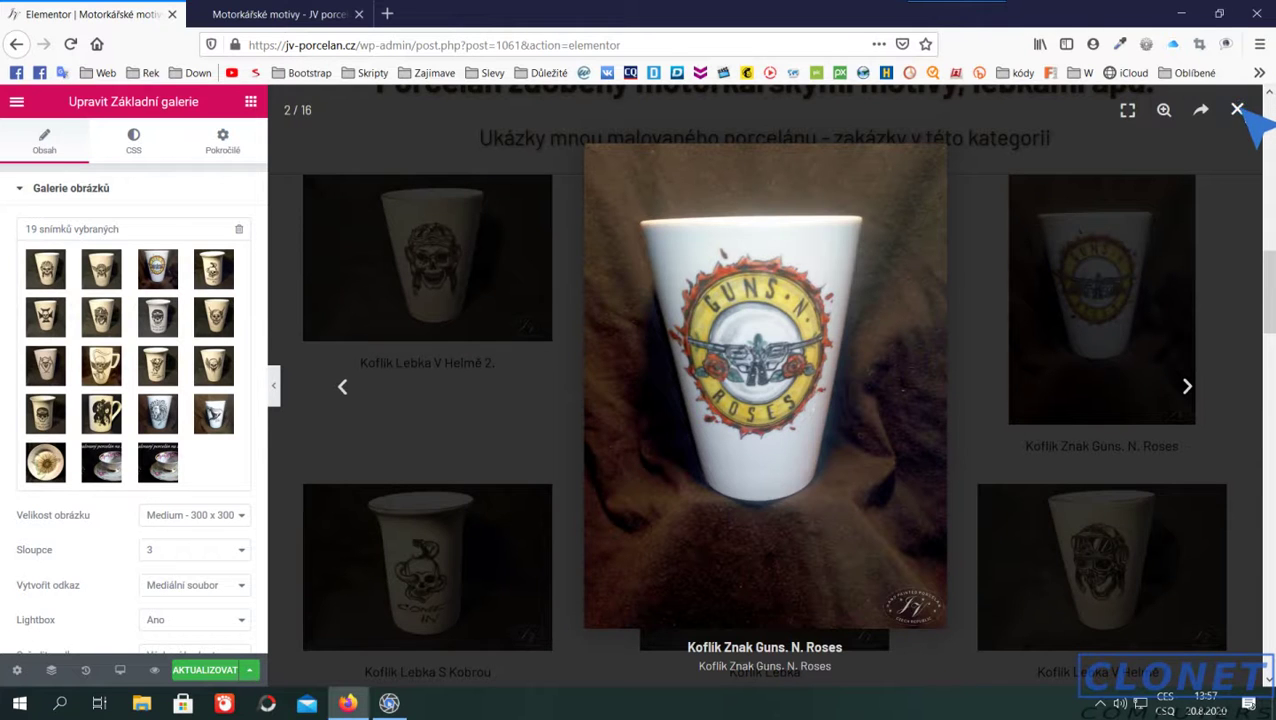
# - Close the enlarged mug picture and check the order and the added images at the end of the page's gallery
pyautogui.click(1237, 110)
pyautogui.scroll(-8, 854, 248)
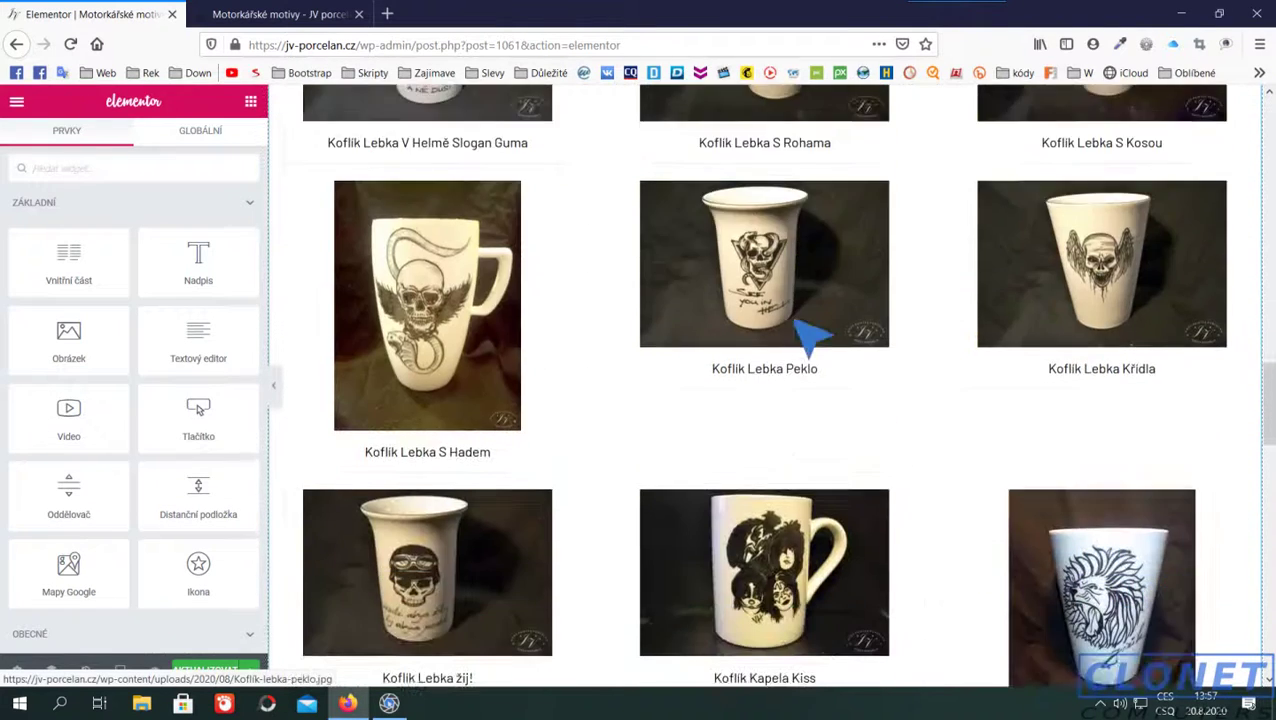
pyautogui.scroll(-5, 812, 337)
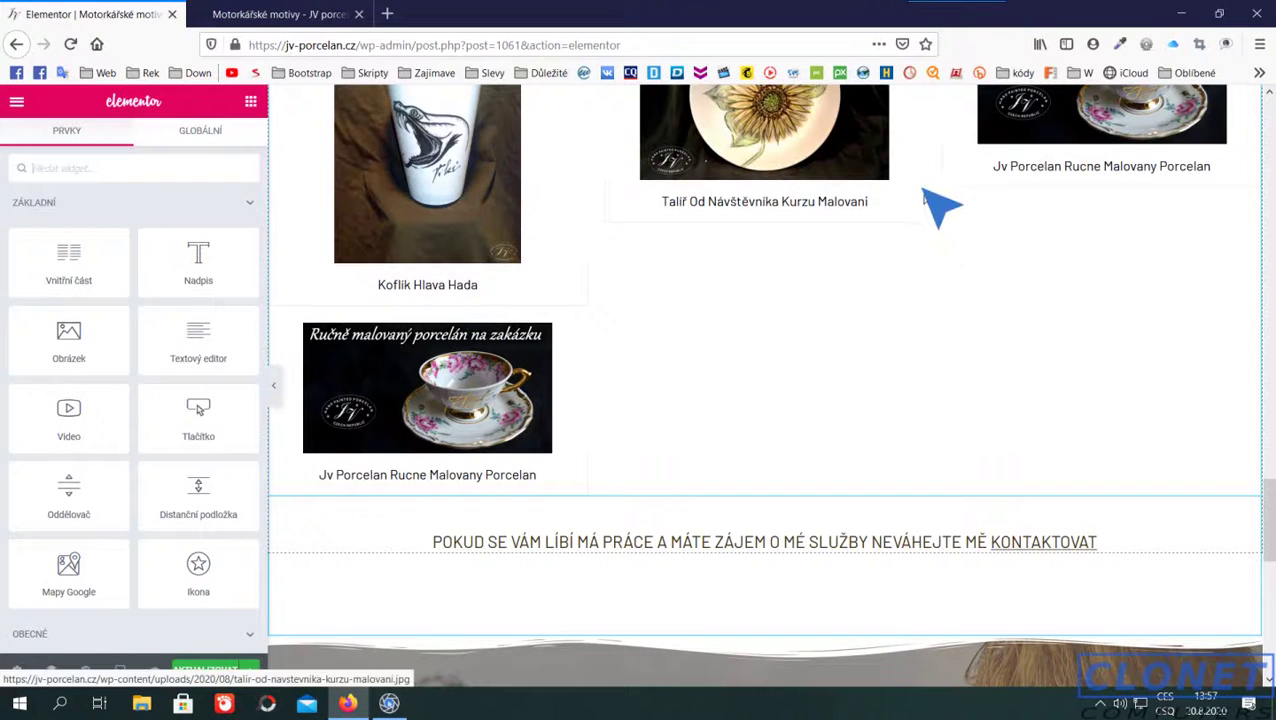
pyautogui.scroll(-2, 806, 308)
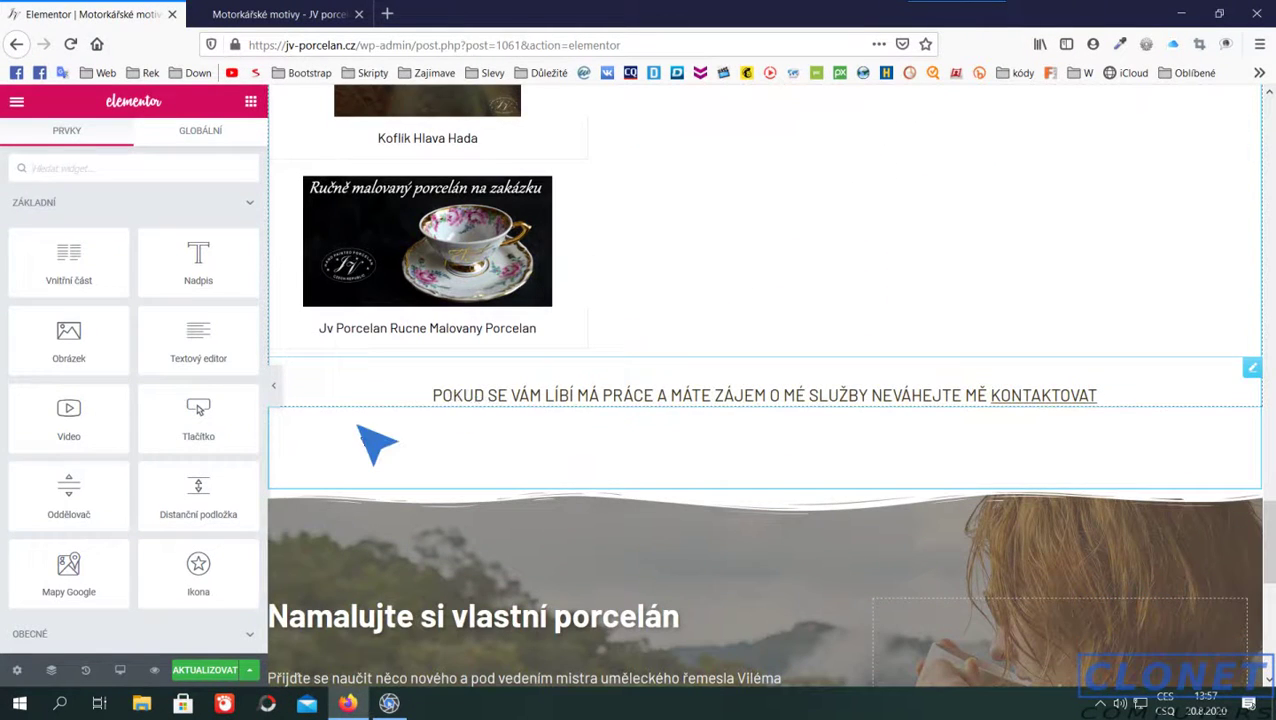
# - Update the page and check the extended gallery and the price box in the separate page preview
pyautogui.click(215, 668)
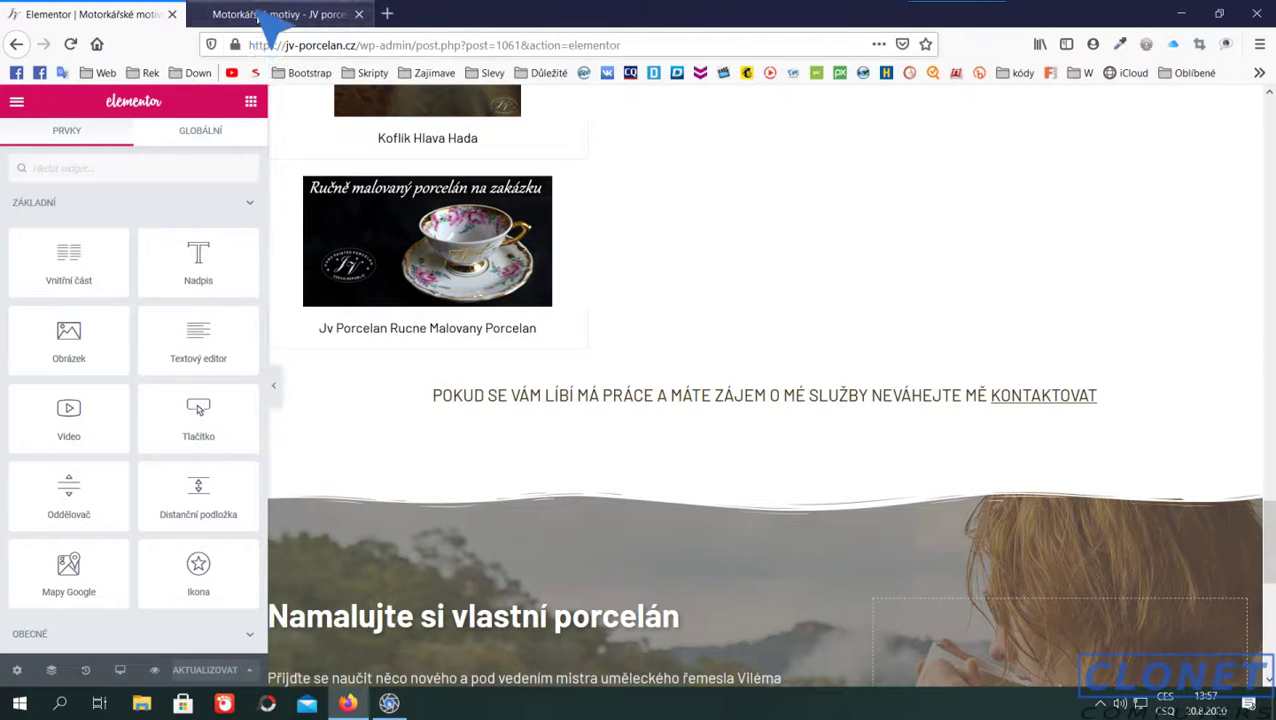
pyautogui.click(265, 14)
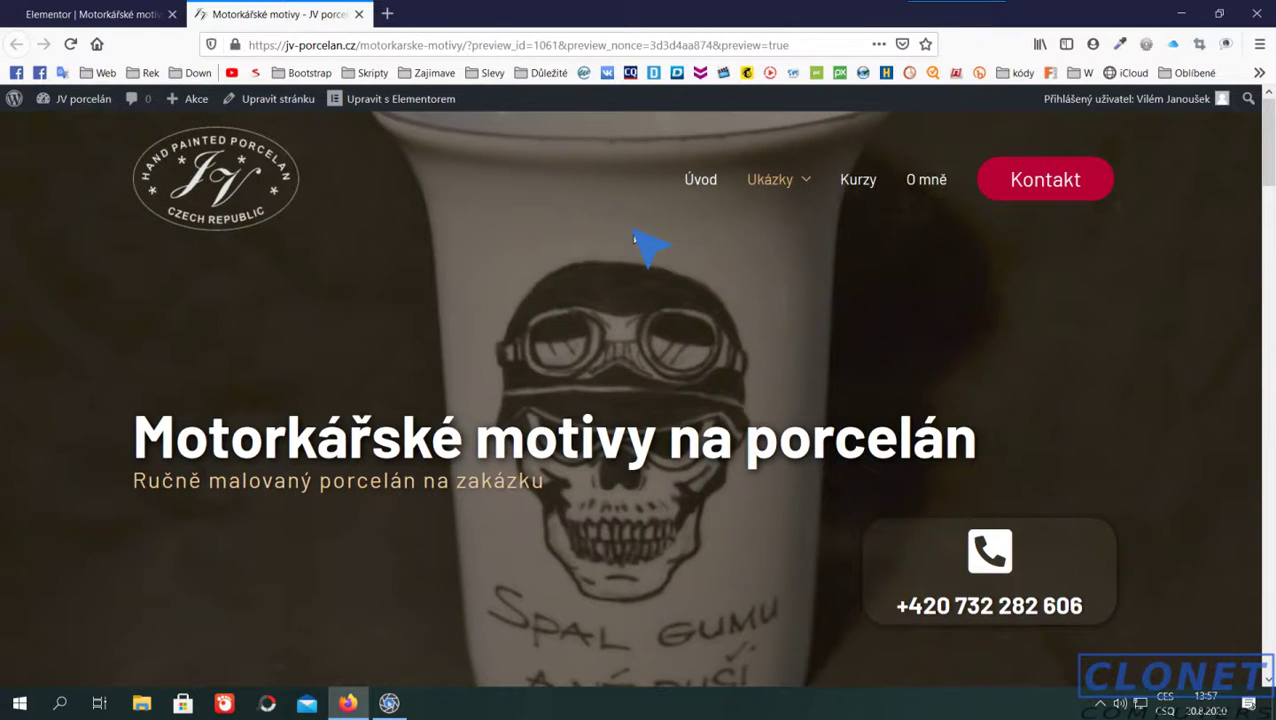
pyautogui.scroll(-15, 649, 484)
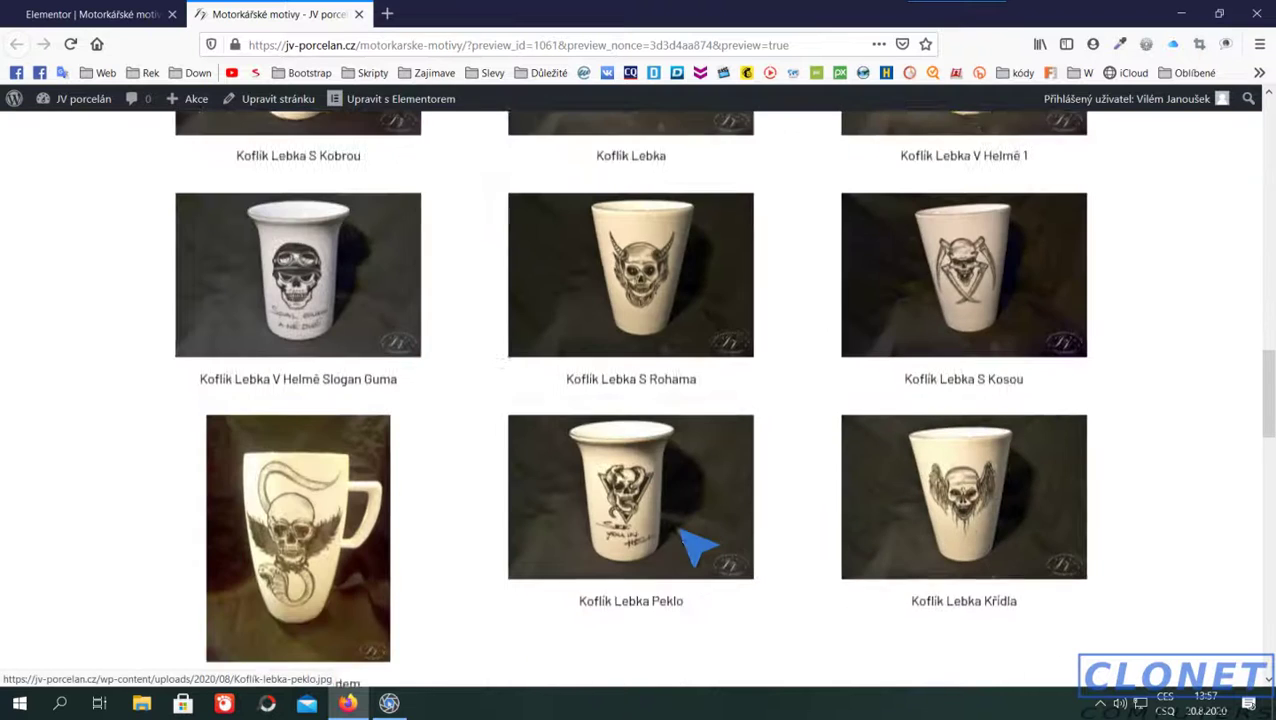
pyautogui.scroll(-8, 697, 546)
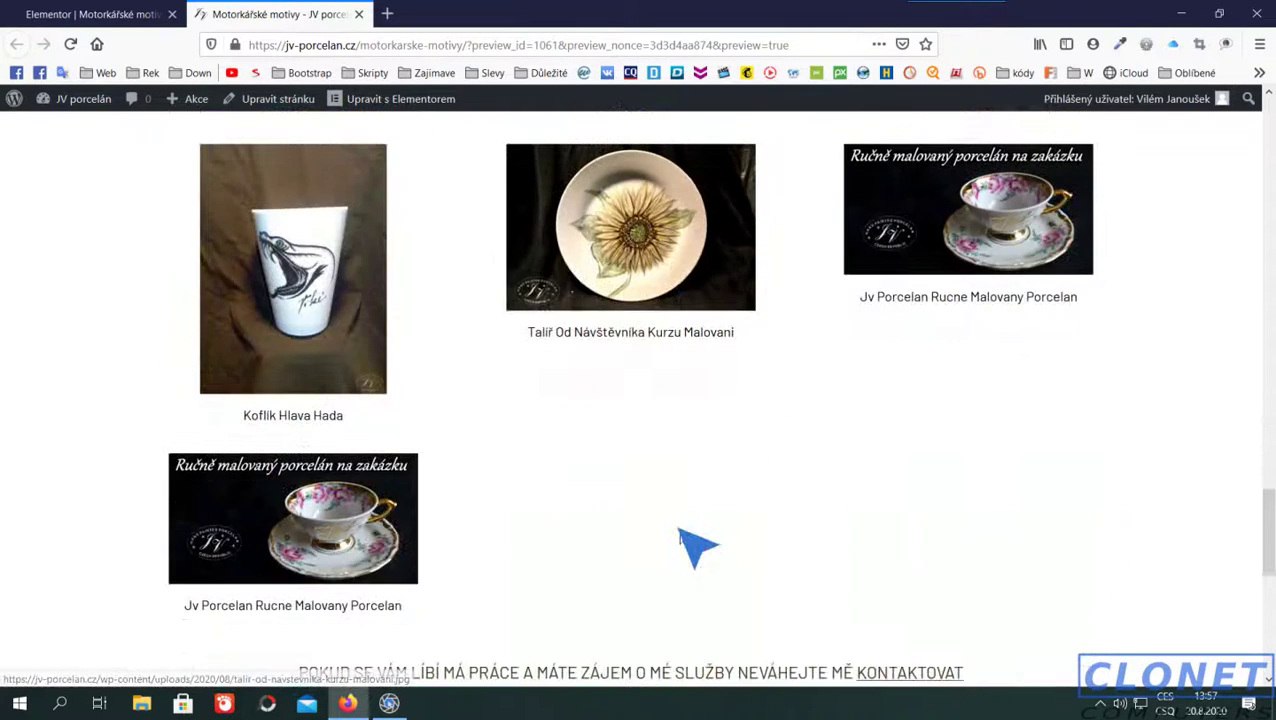
pyautogui.scroll(-2, 690, 540)
pyautogui.scroll(4, 697, 543)
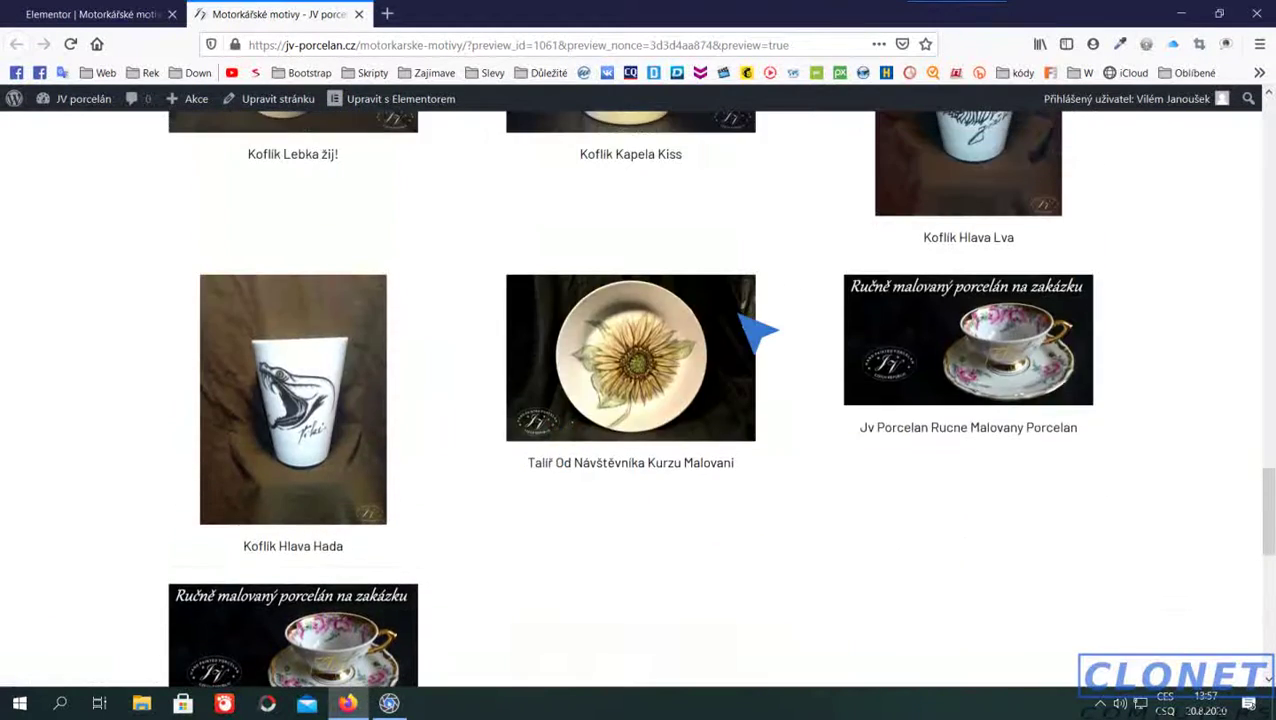
pyautogui.scroll(5, 540, 548)
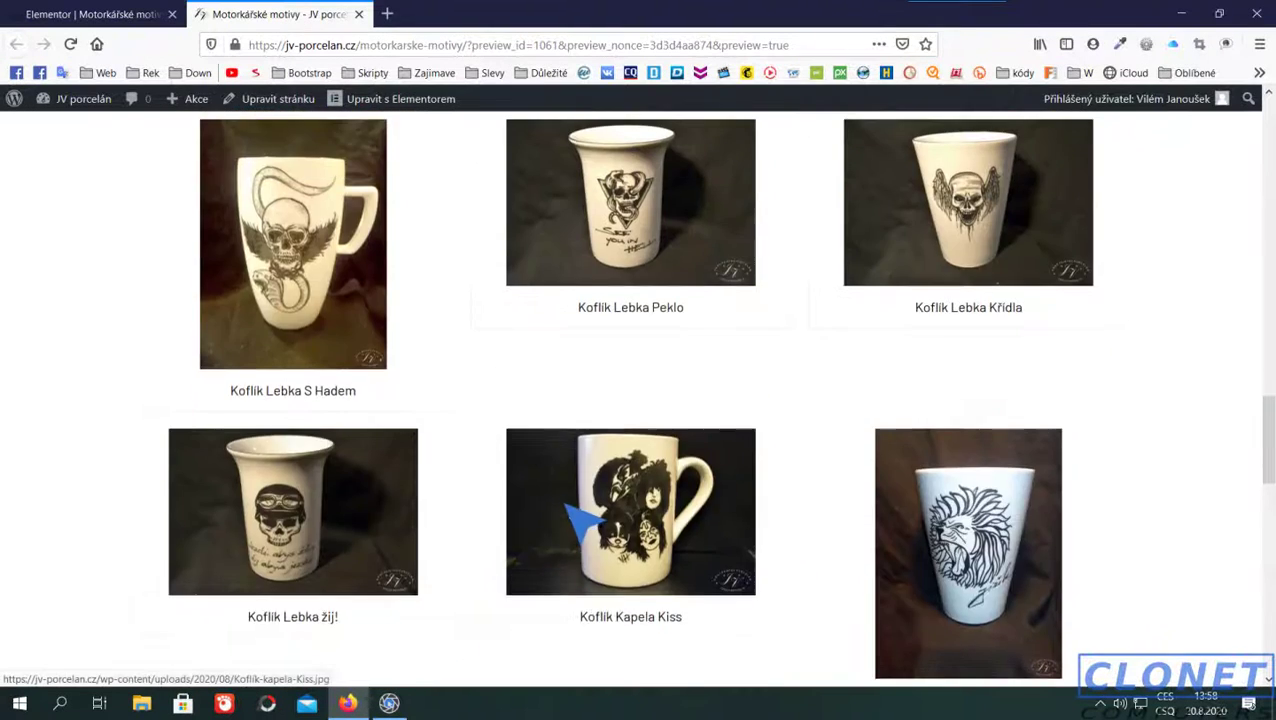
pyautogui.scroll(12, 585, 520)
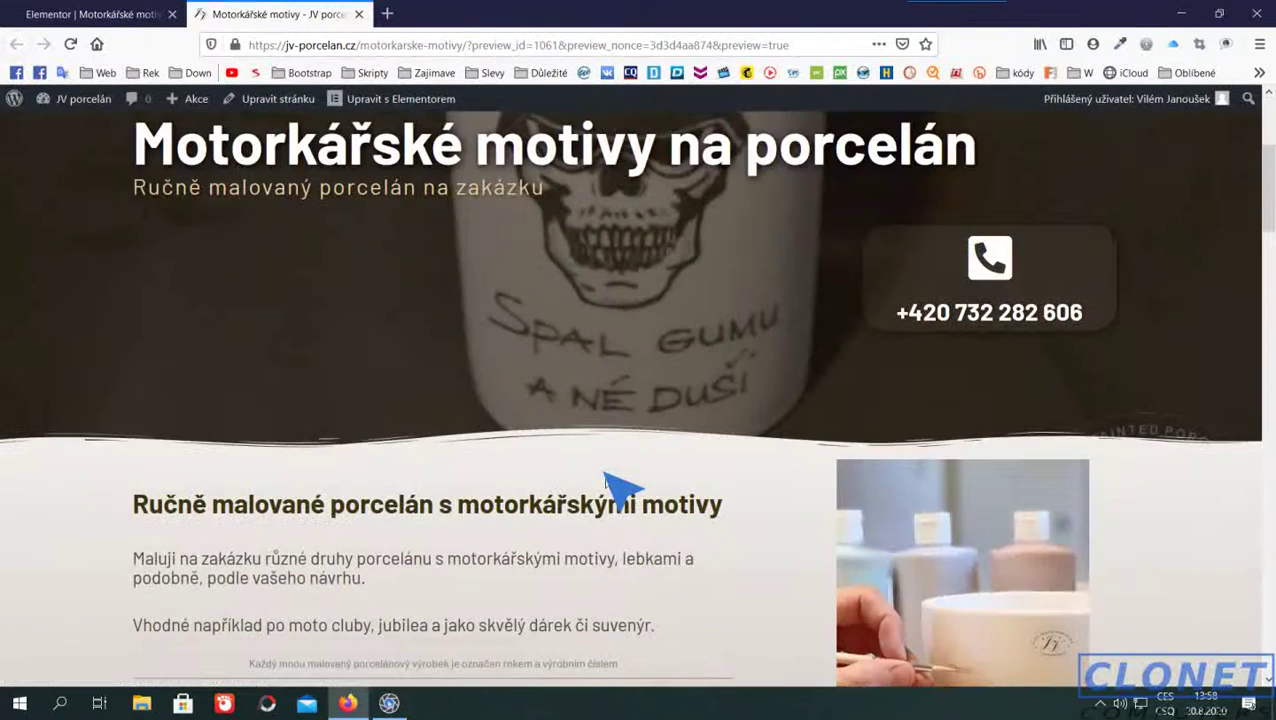
pyautogui.scroll(-1, 615, 488)
pyautogui.scroll(-1, 625, 510)
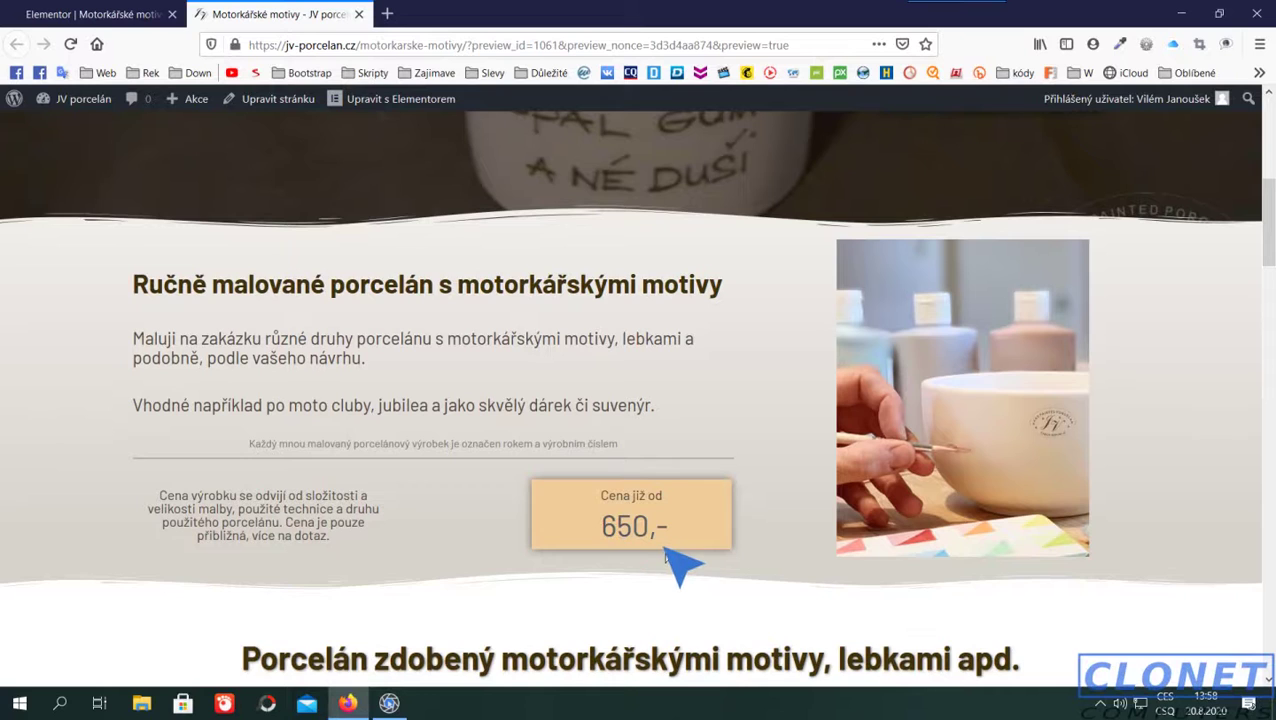
# - Return to the Elementor editor, select the page's gallery, and close the enlarged snake-head mug picture
pyautogui.click(112, 20)
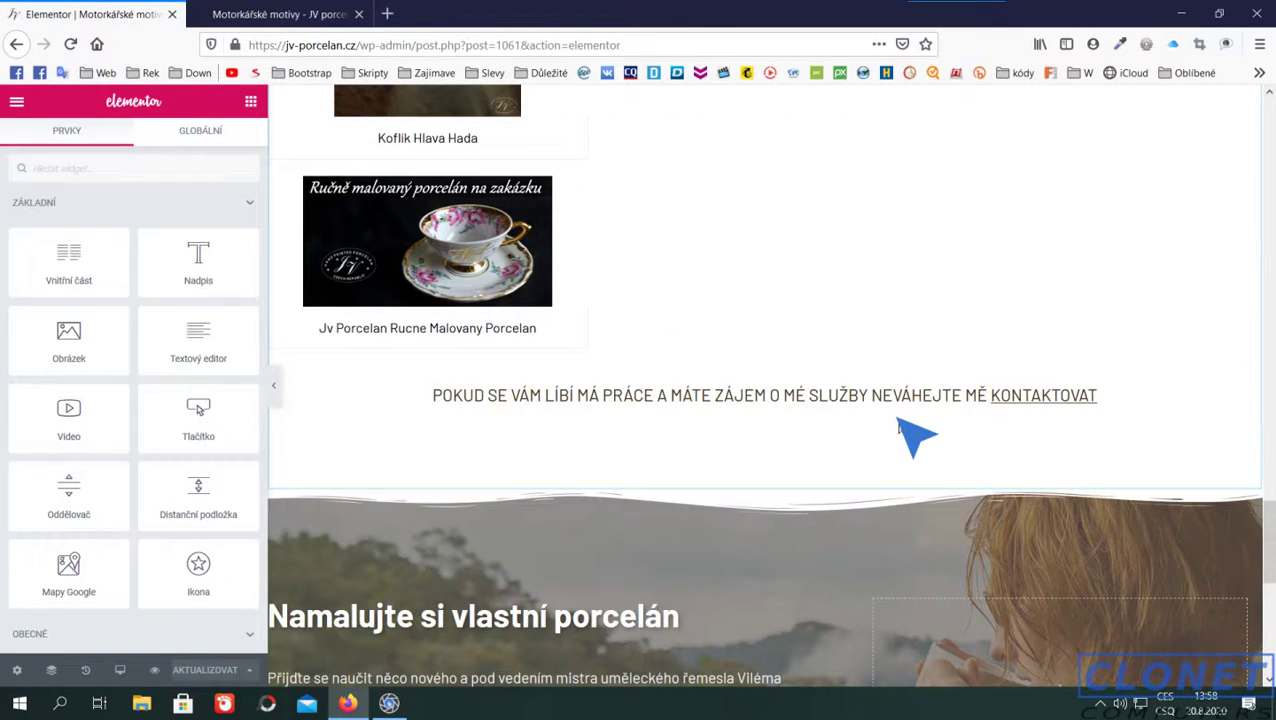
pyautogui.scroll(-2, 1017, 416)
pyautogui.scroll(5, 1010, 410)
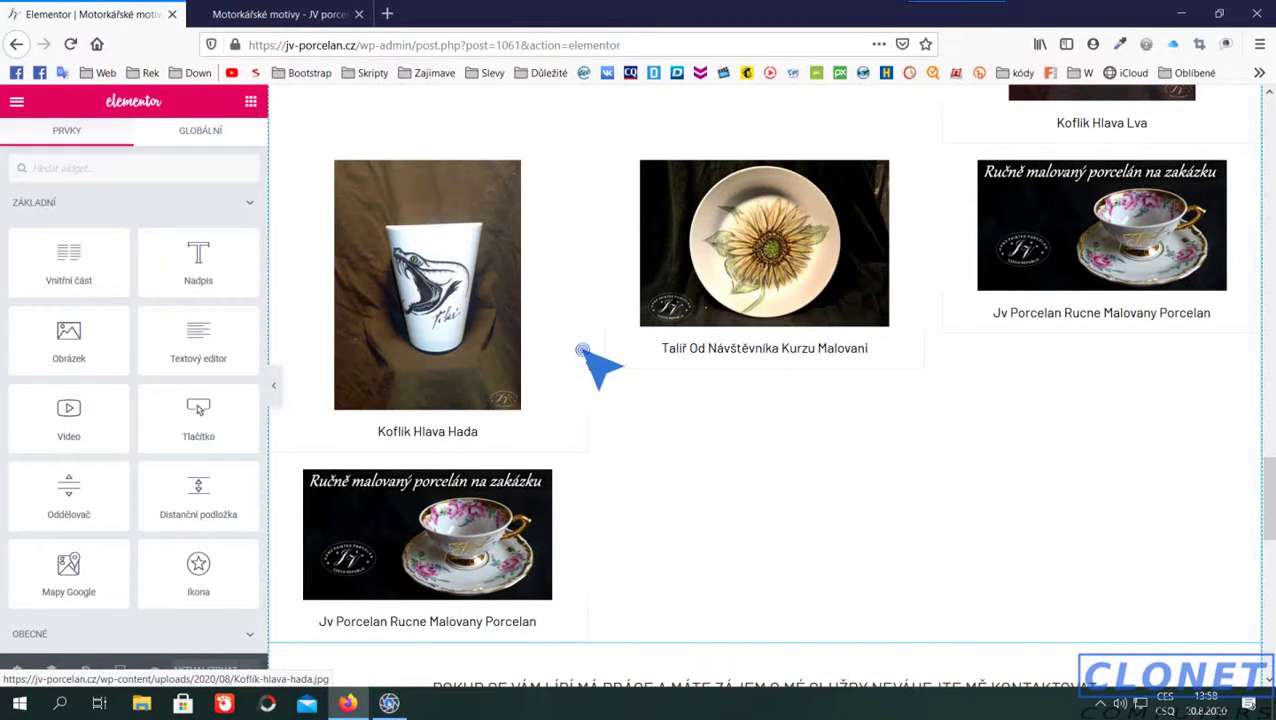
pyautogui.click(582, 351)
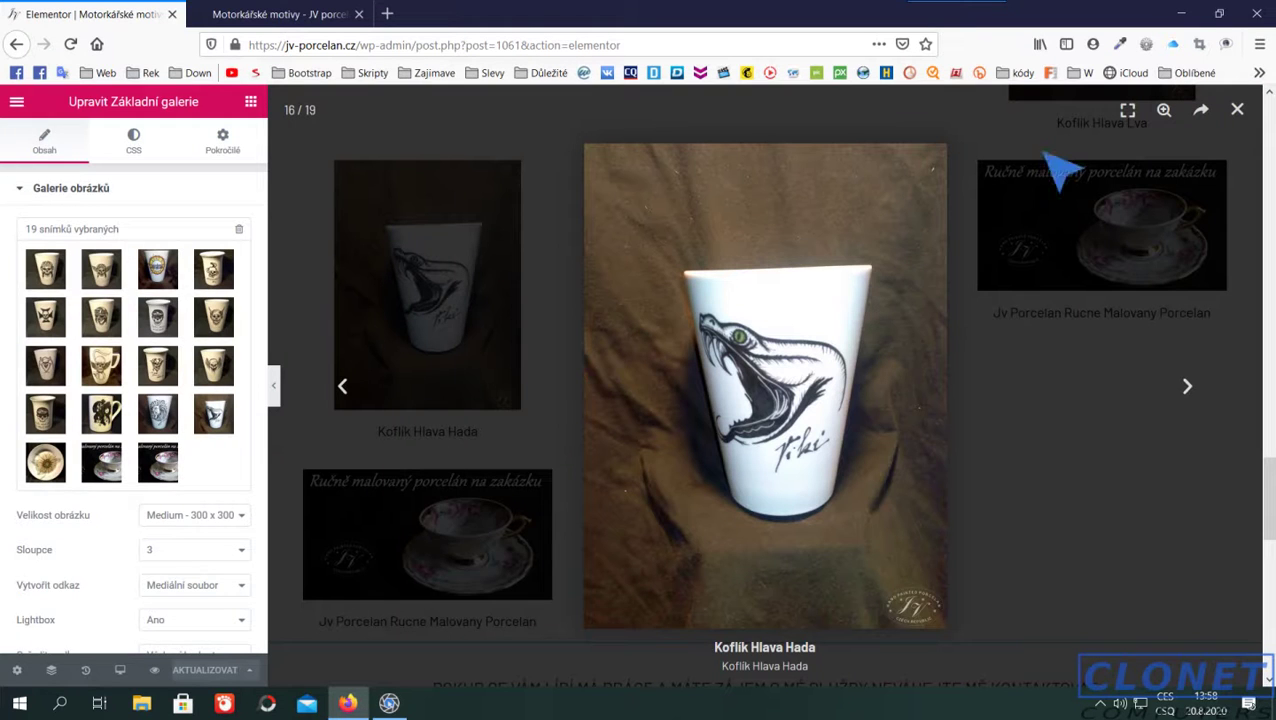
pyautogui.click(1238, 110)
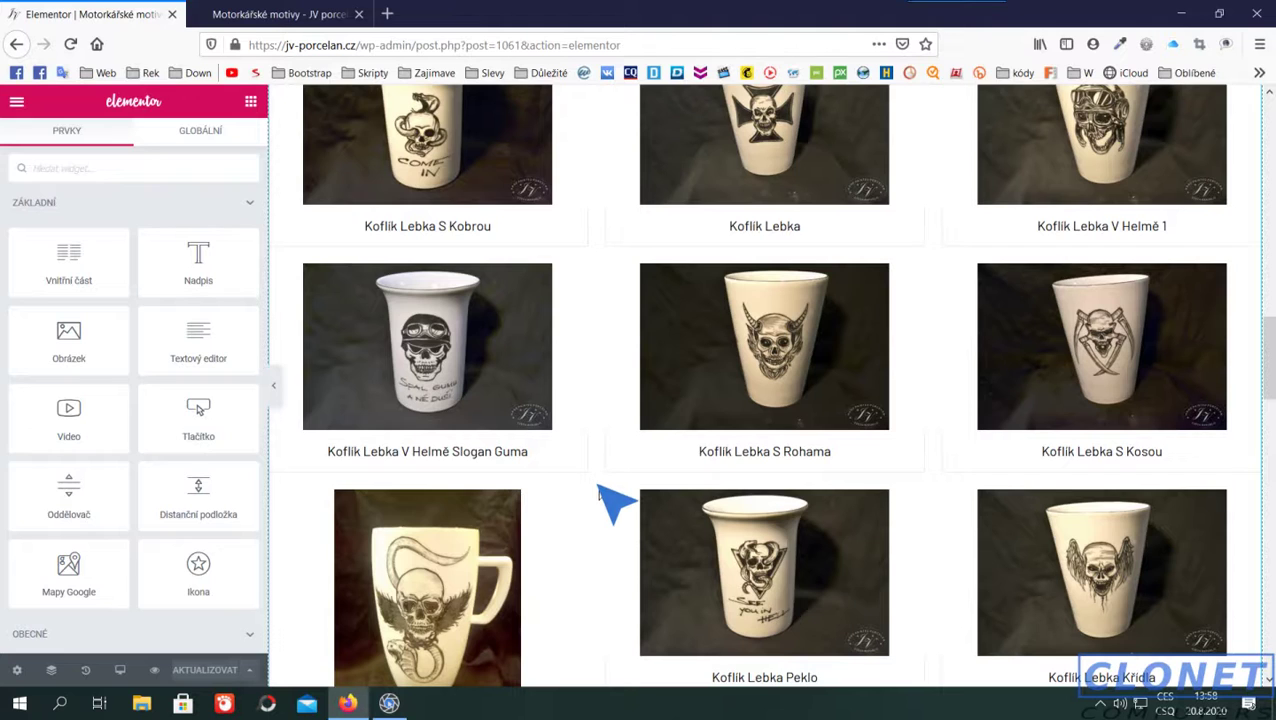
# - Remove both teacup images and the sunflower plate from the gallery and insert the edited gallery into the page
pyautogui.click(598, 490)
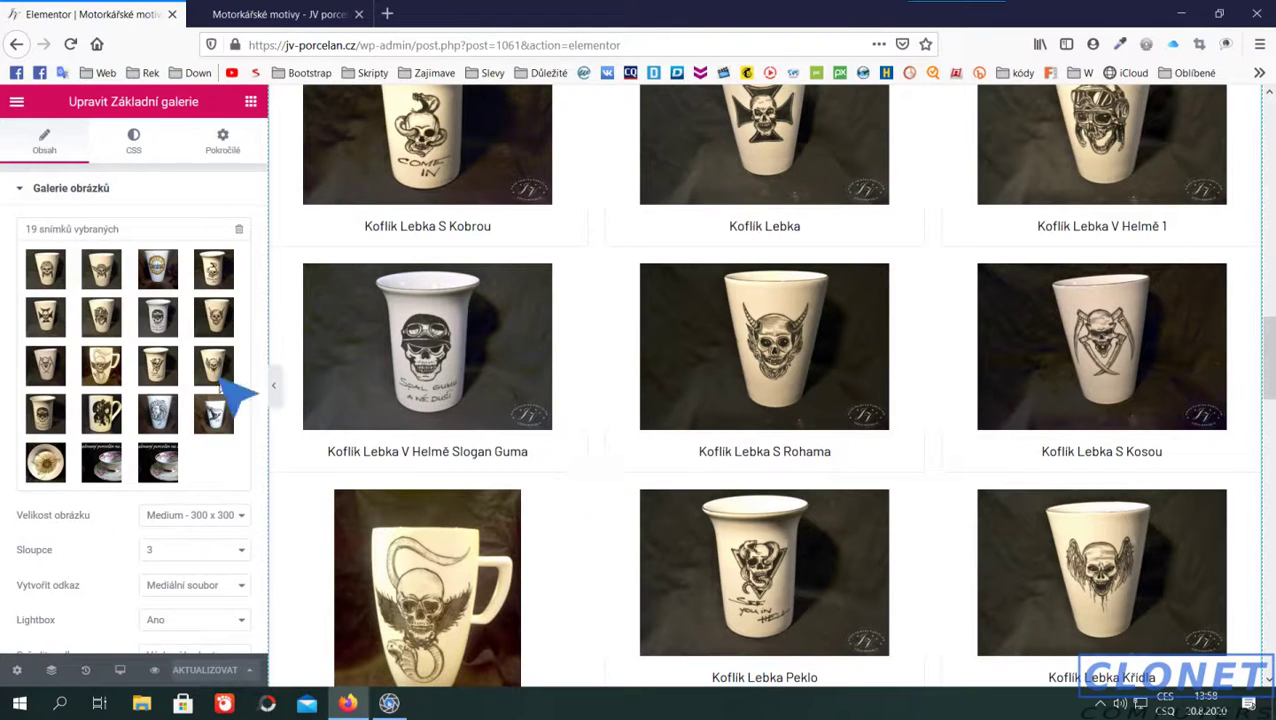
pyautogui.click(232, 258)
pyautogui.scroll(-3, 678, 484)
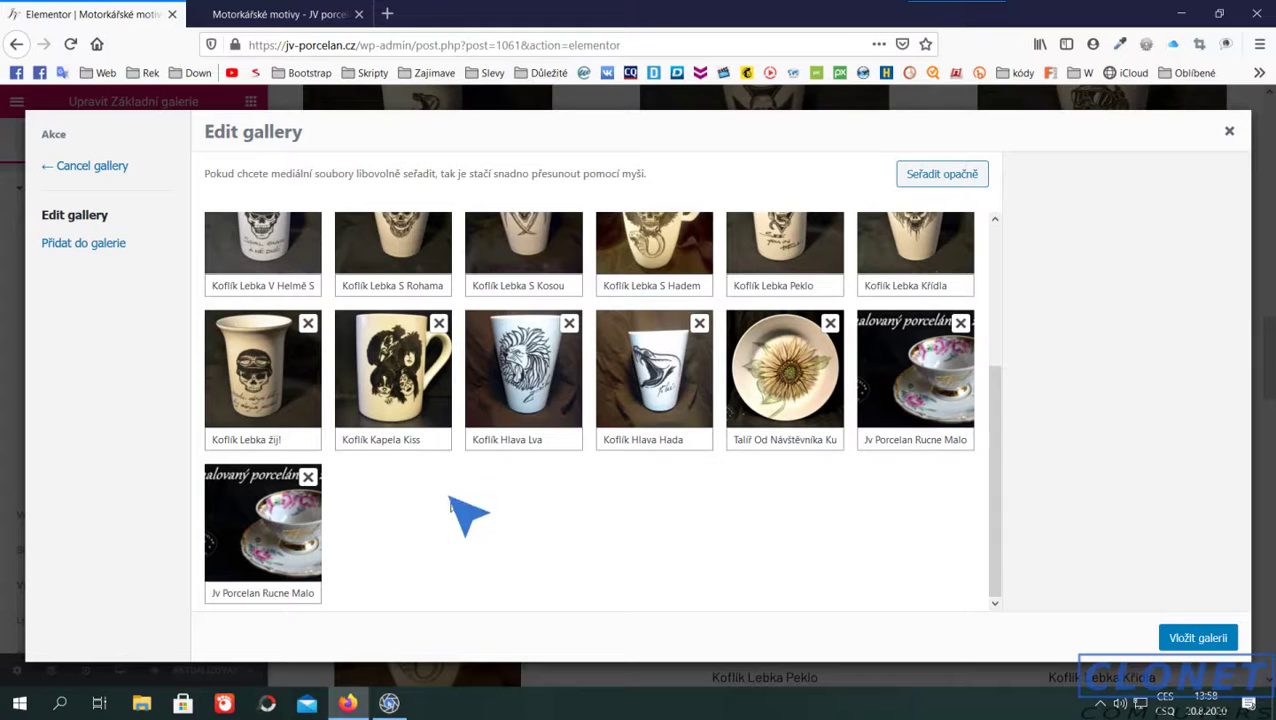
pyautogui.click(308, 476)
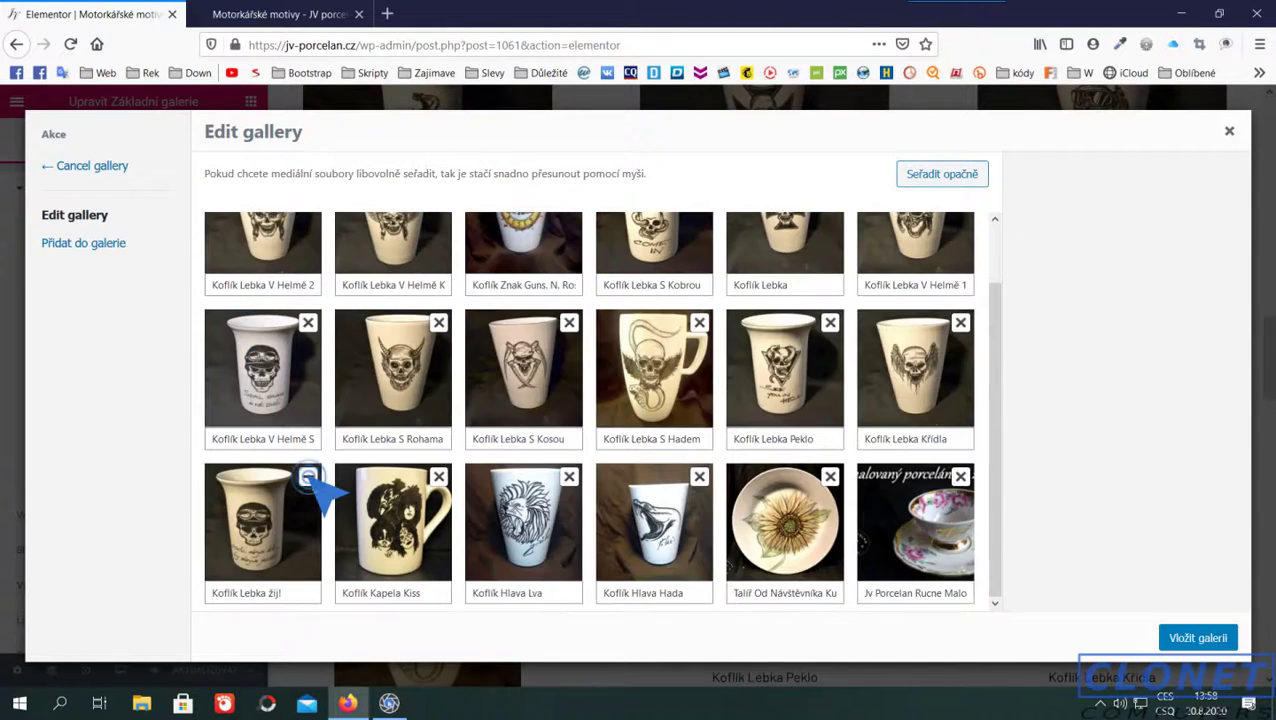
pyautogui.click(830, 477)
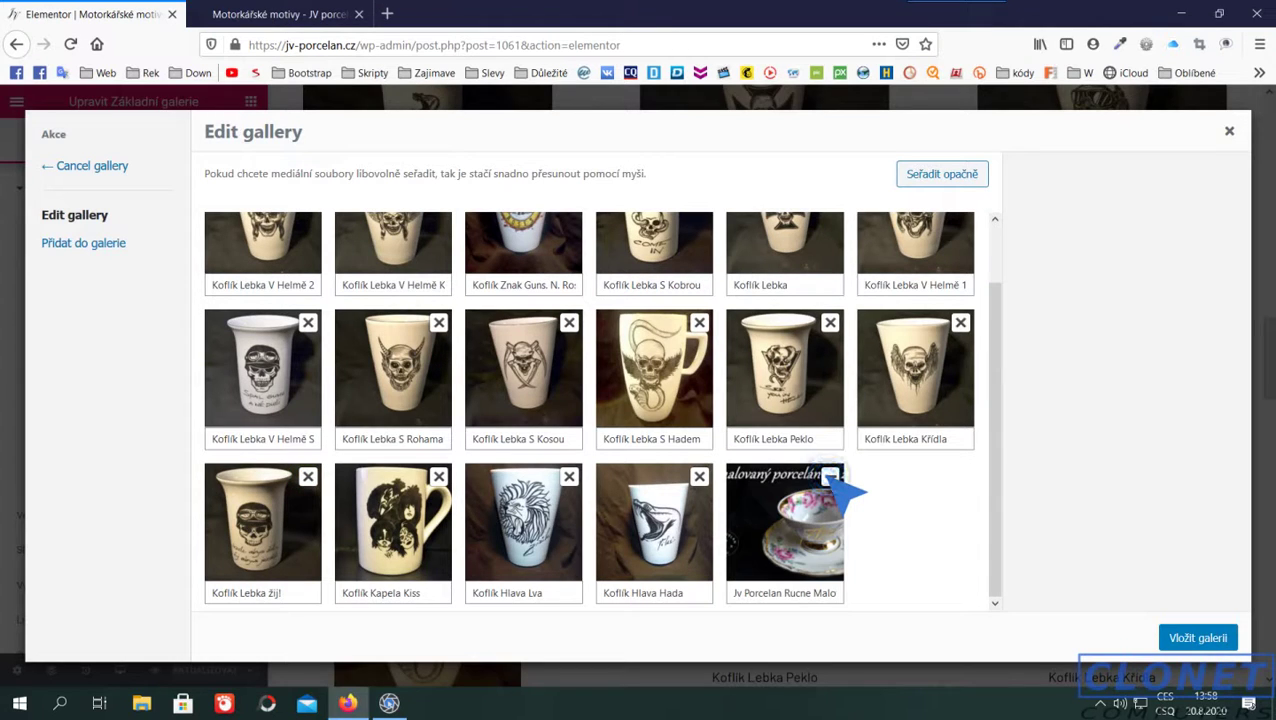
pyautogui.click(830, 477)
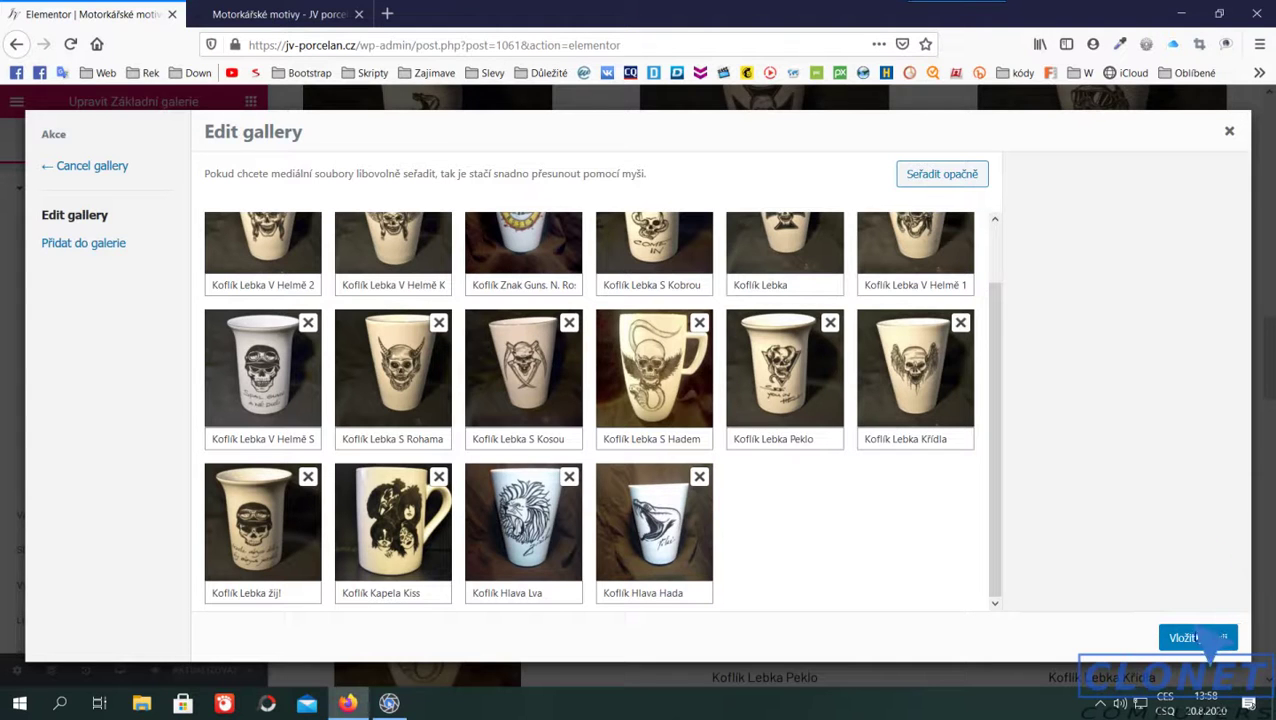
pyautogui.click(1200, 638)
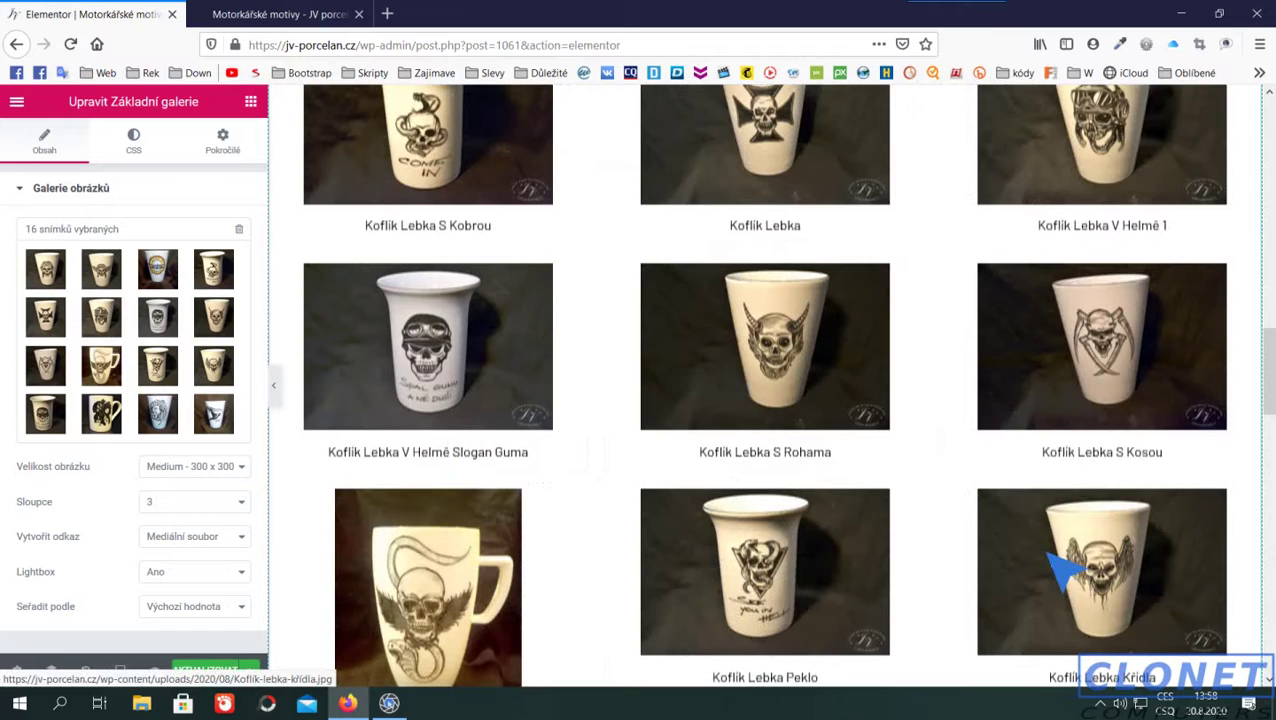
# - Update the page with the shortened gallery and check the gallery's end and the price section
pyautogui.scroll(-3, 336, 521)
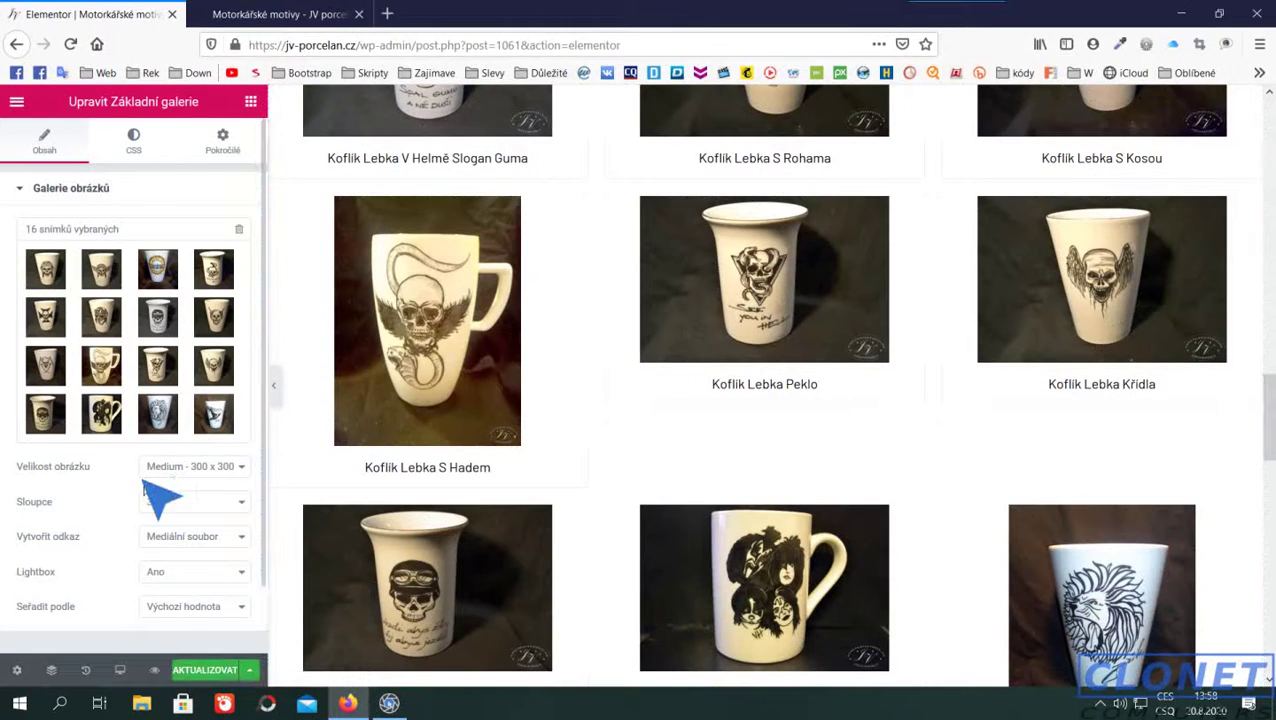
pyautogui.click(196, 668)
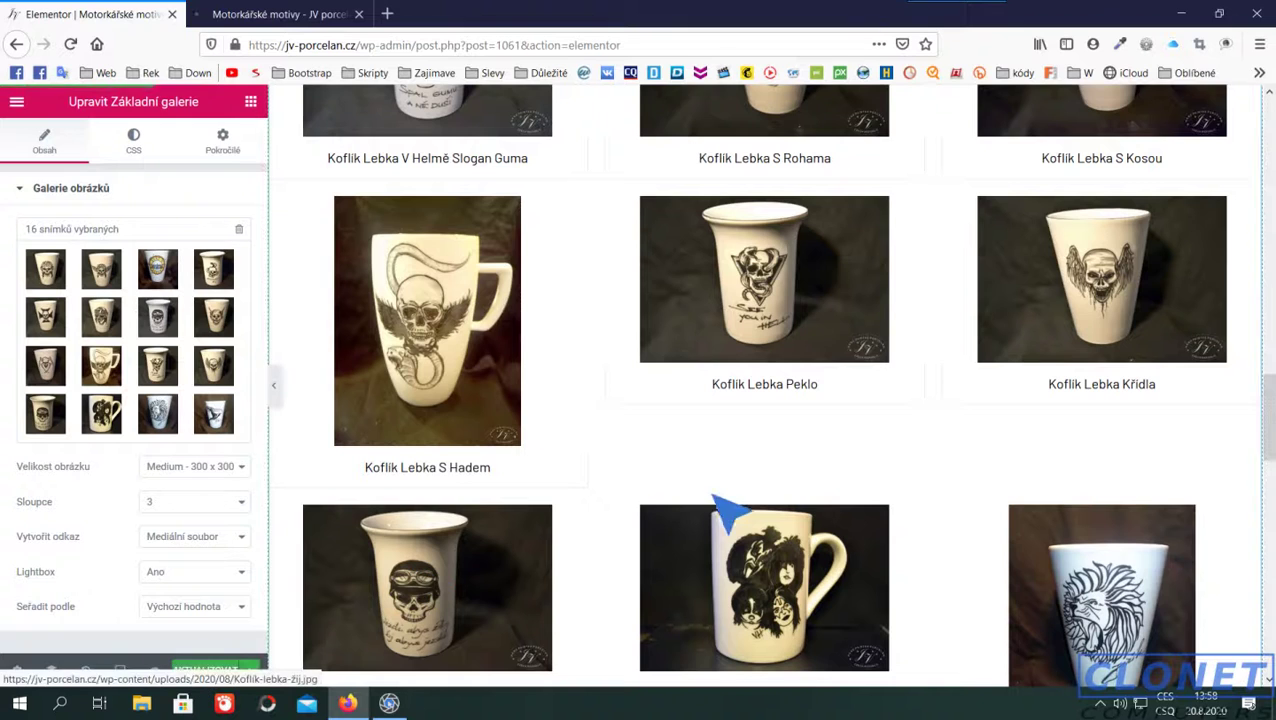
pyautogui.scroll(-6, 713, 496)
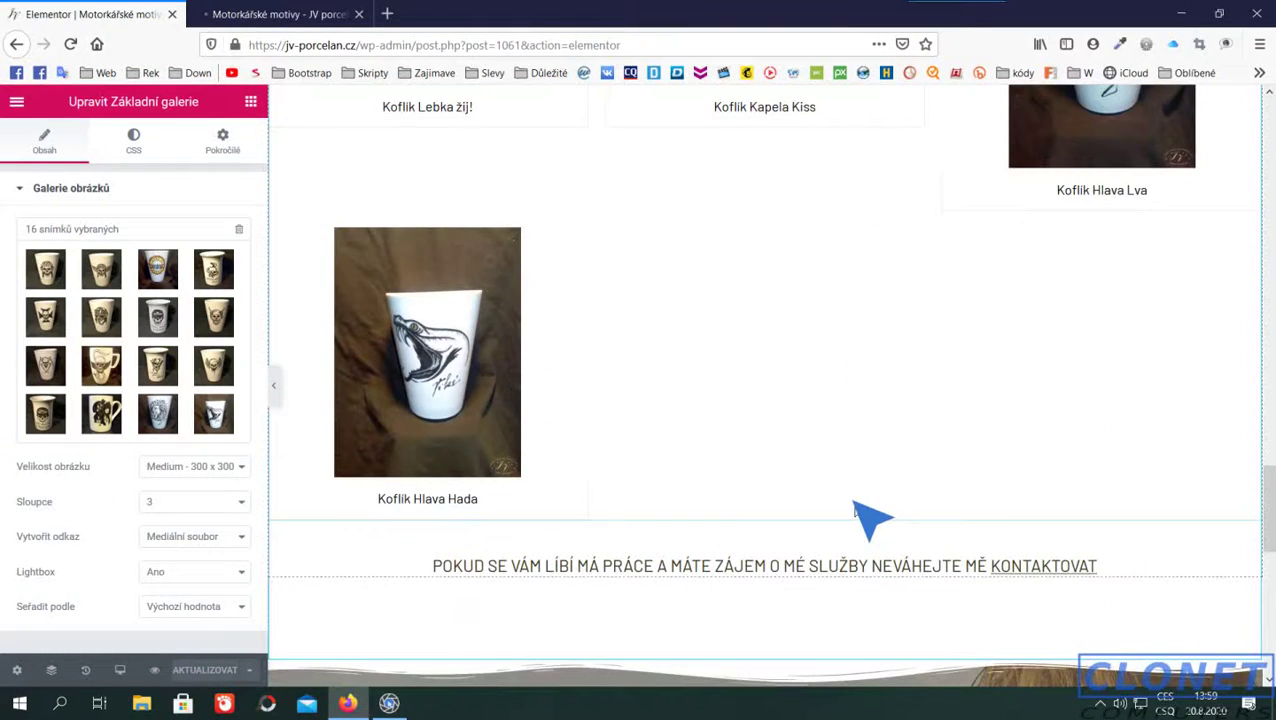
pyautogui.scroll(20, 855, 505)
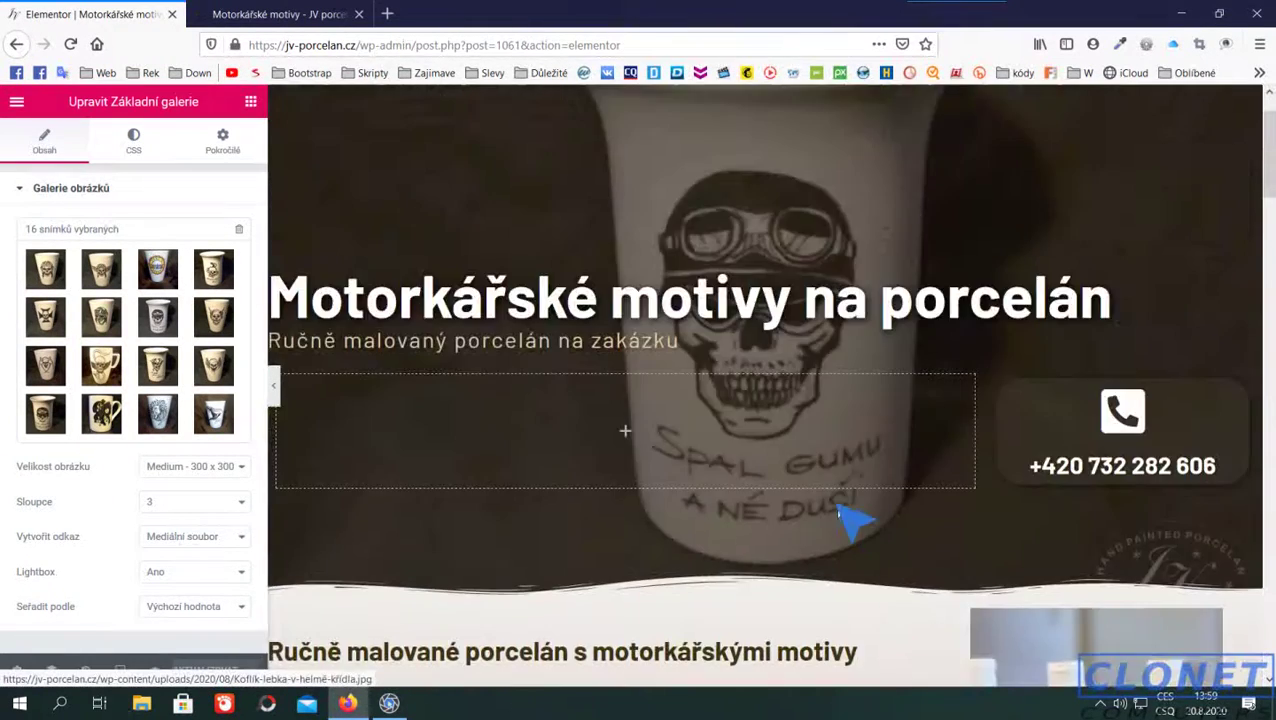
pyautogui.scroll(-4, 840, 512)
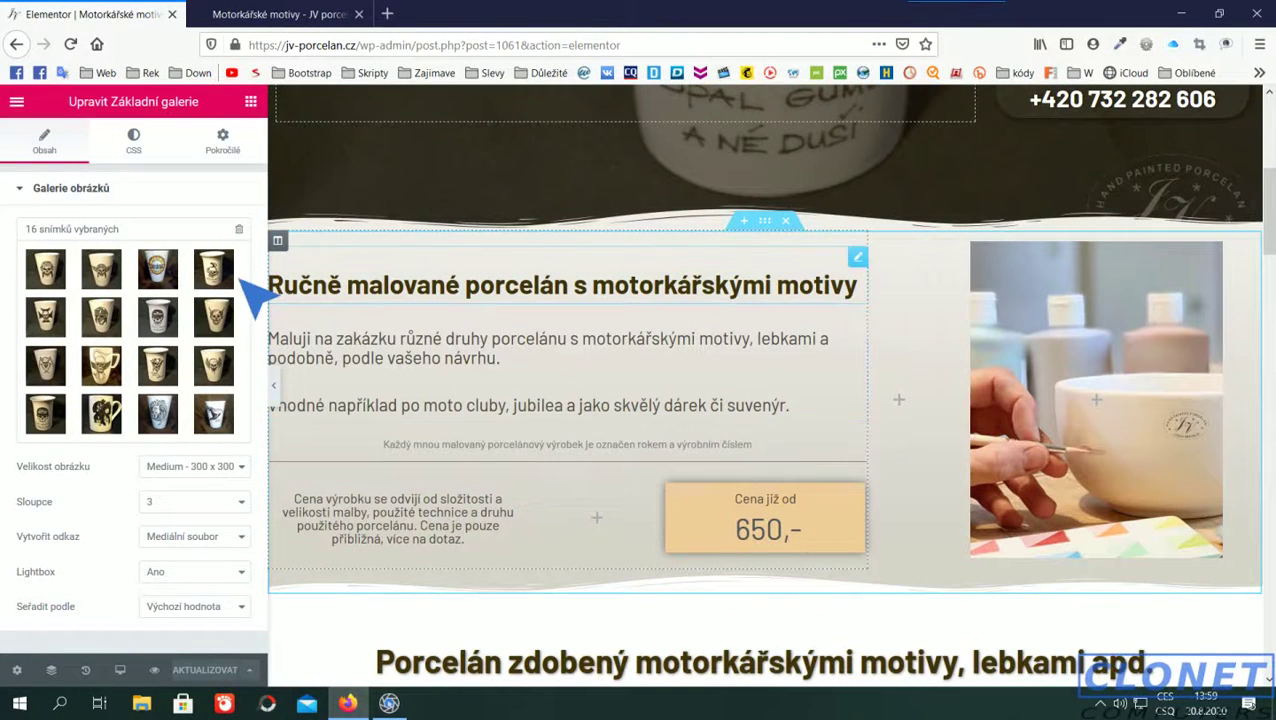
# - Exit Elementor to the WordPress page editor and go to the overview of all pages
pyautogui.click(17, 102)
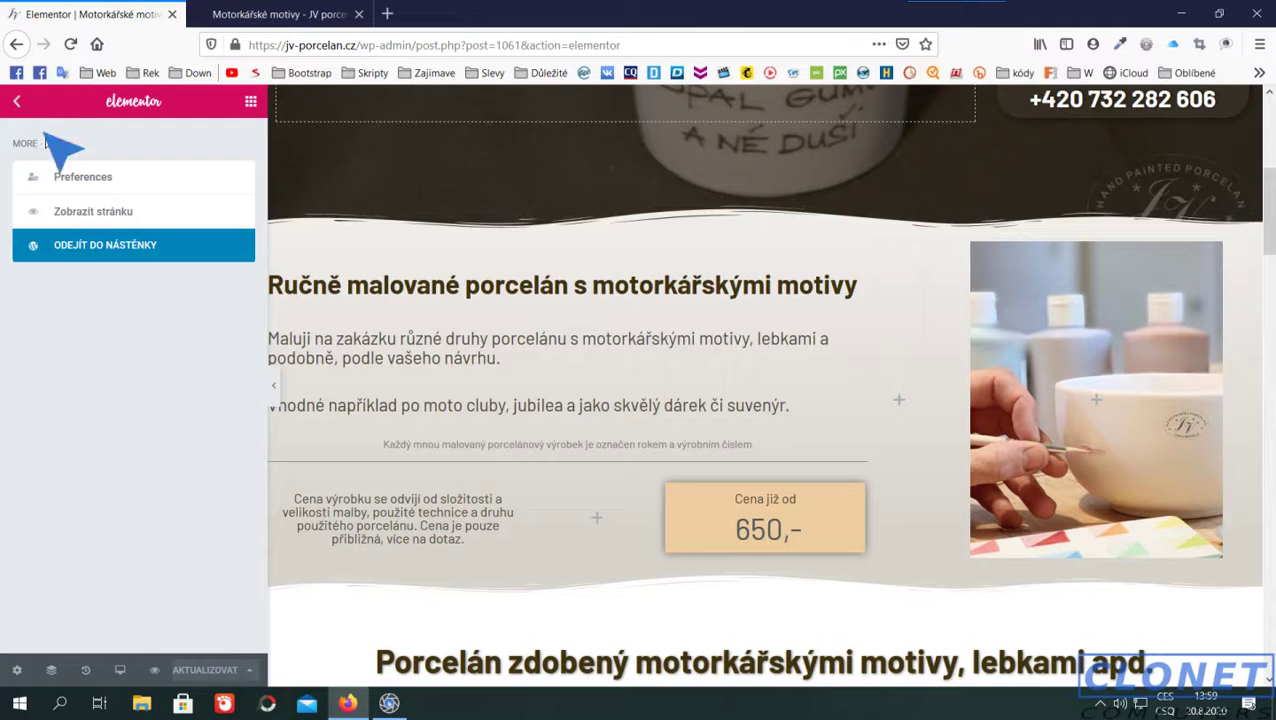
pyautogui.click(90, 252)
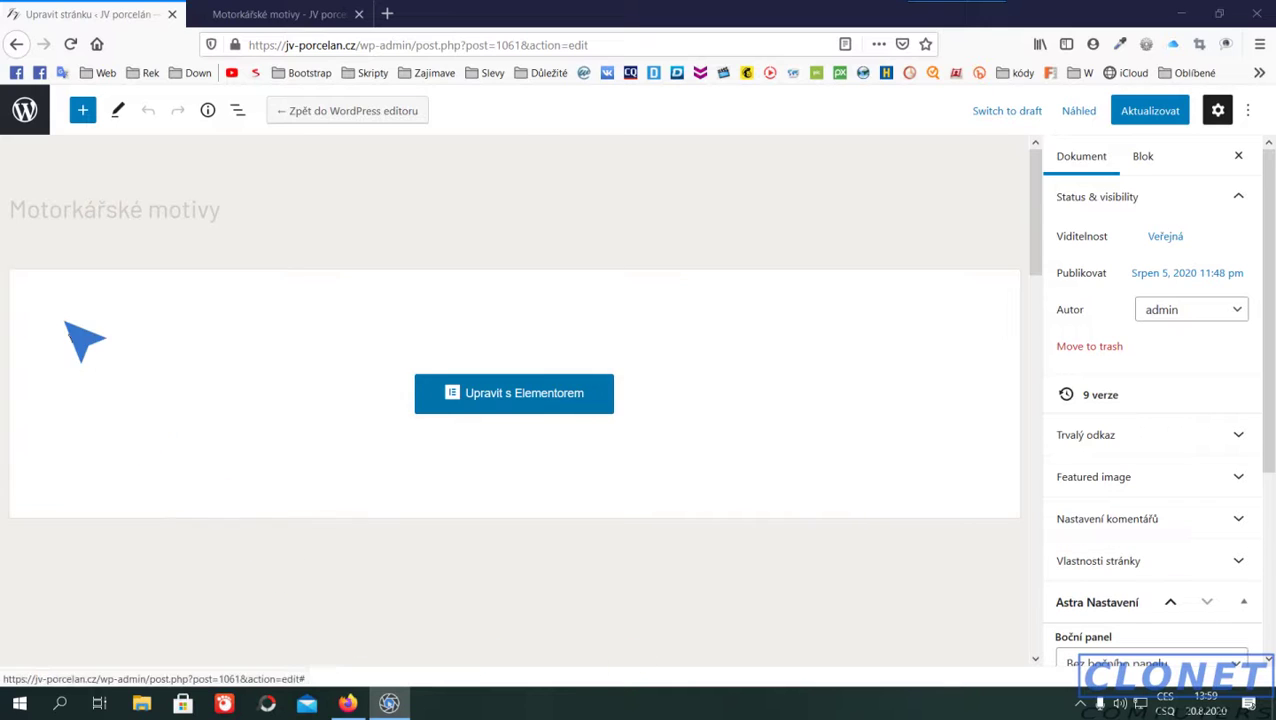
pyautogui.click(28, 120)
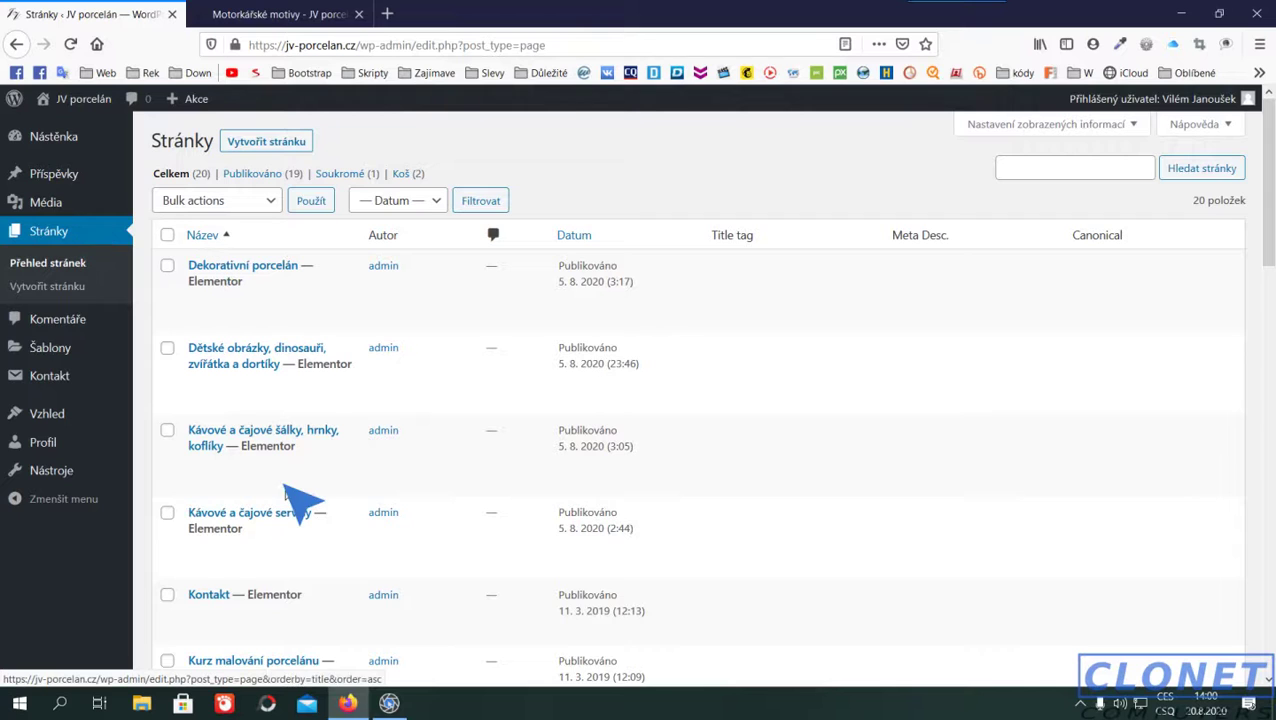
# - Look through the site's page list and open the account menu of the logged-in user
pyautogui.scroll(-1, 297, 545)
pyautogui.scroll(-5, 280, 537)
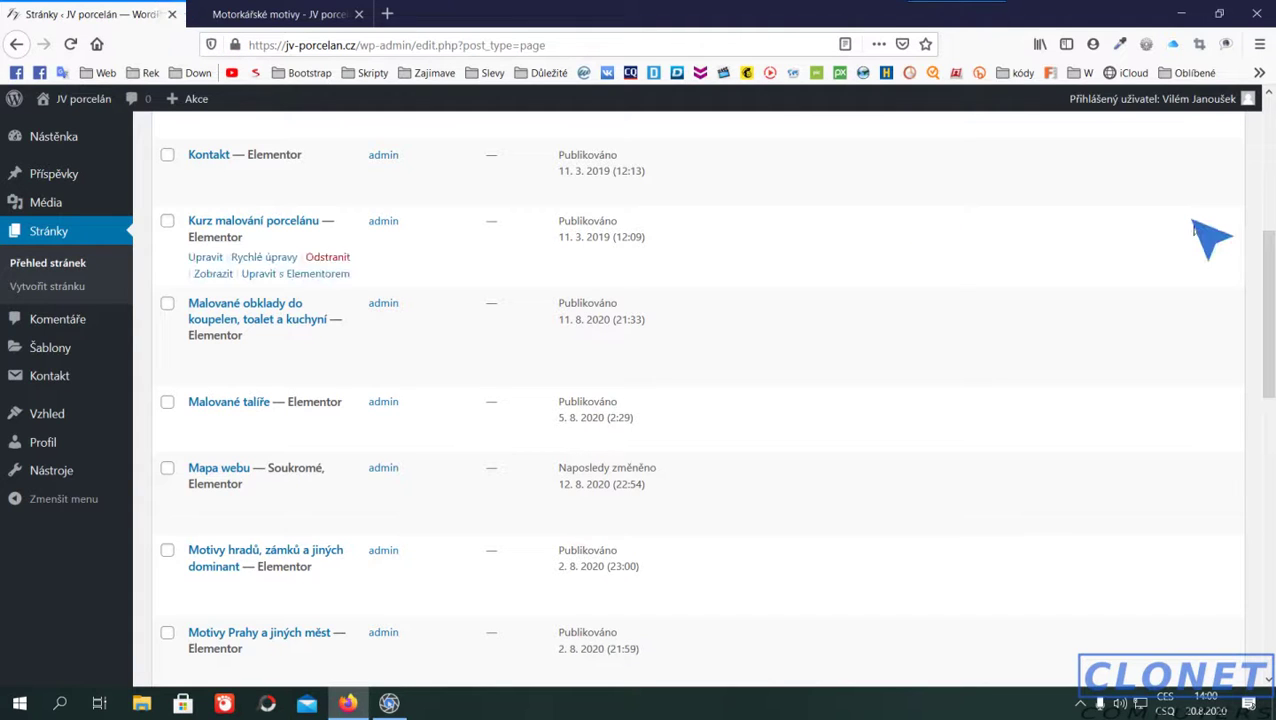
pyautogui.moveTo(1220, 96)
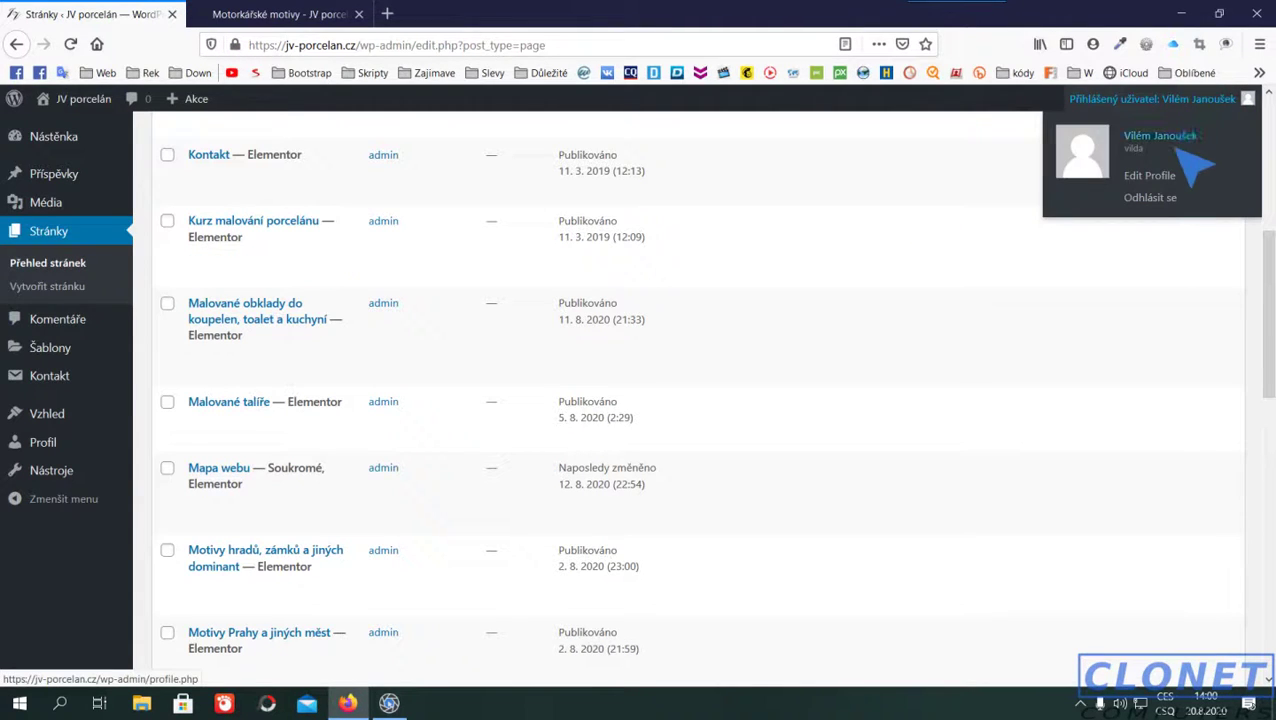